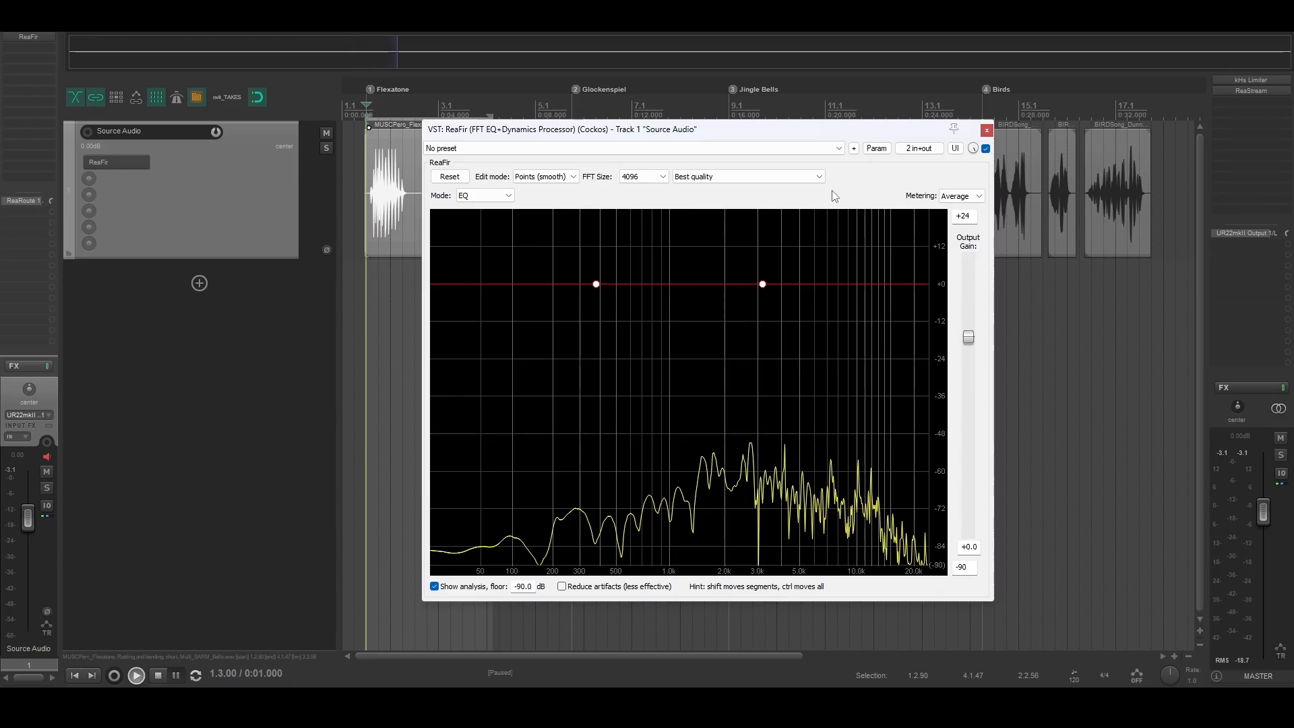
- Set the ReaFir mode to Subtract and move its window clear of the Flexatone clip
click(496, 196)
click(499, 236)
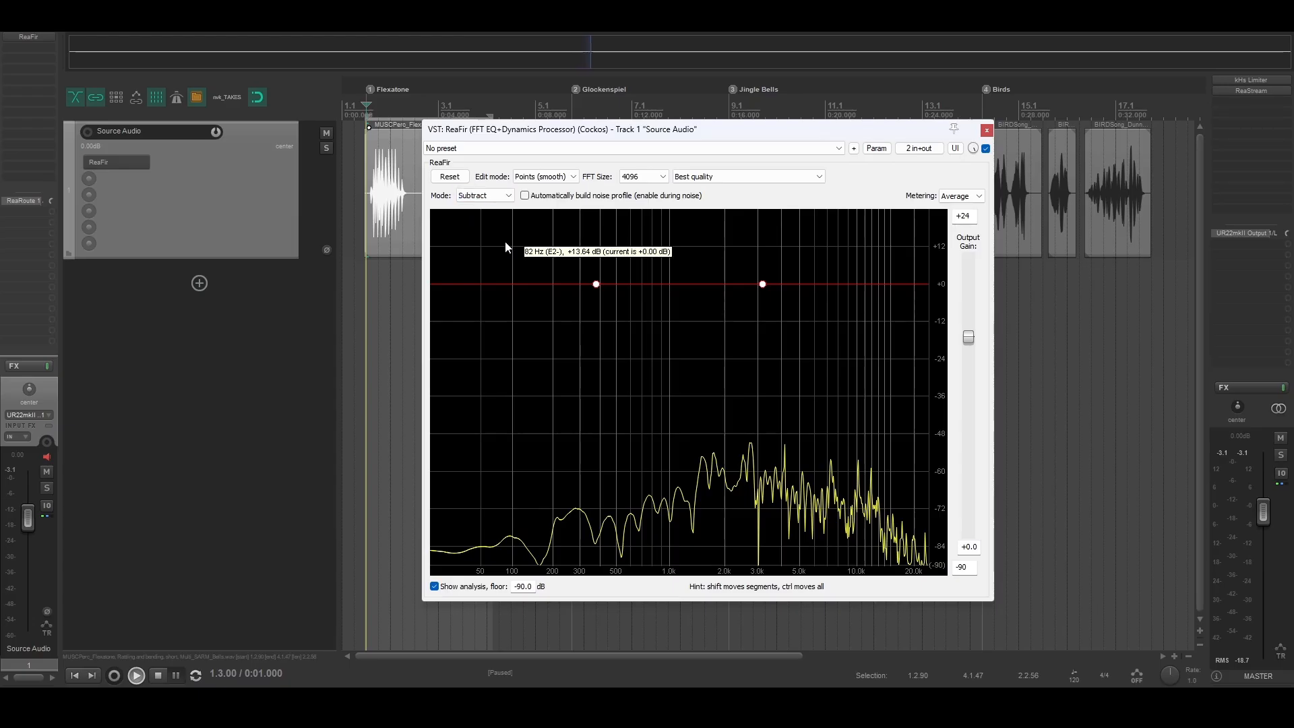
drag(477, 129, 586, 108)
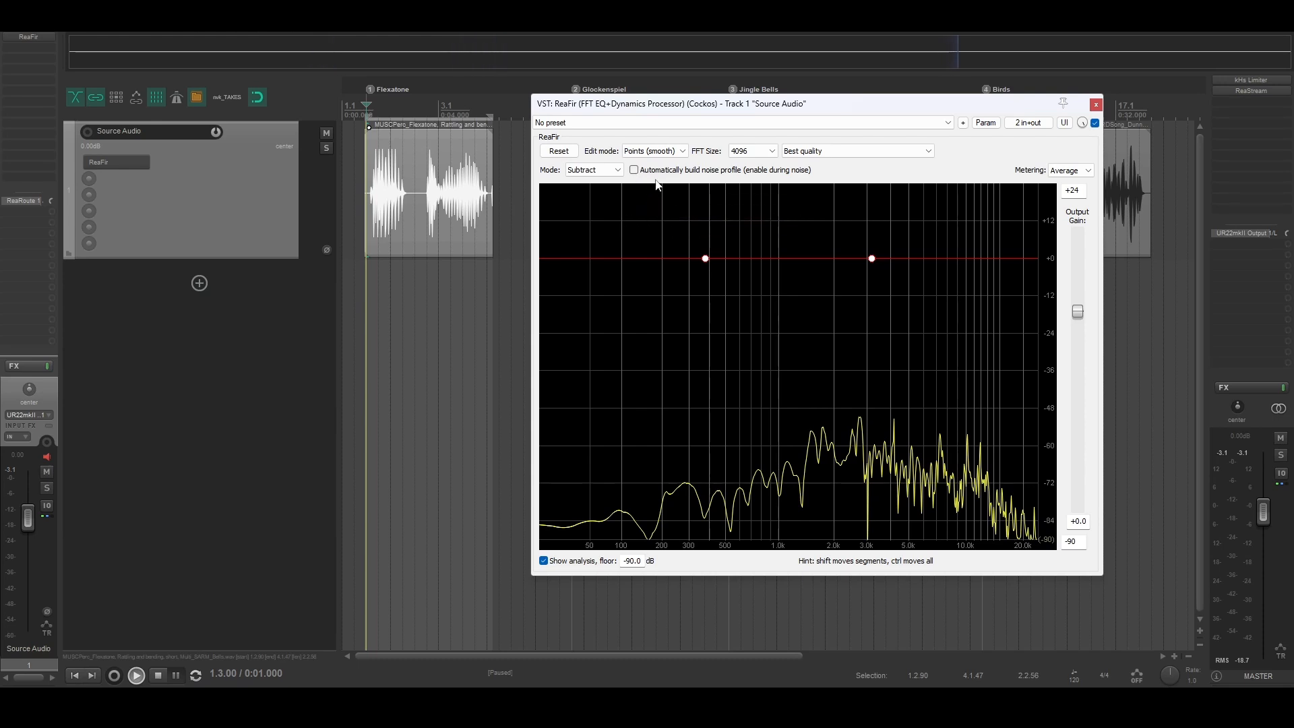
drag(666, 111, 655, 140)
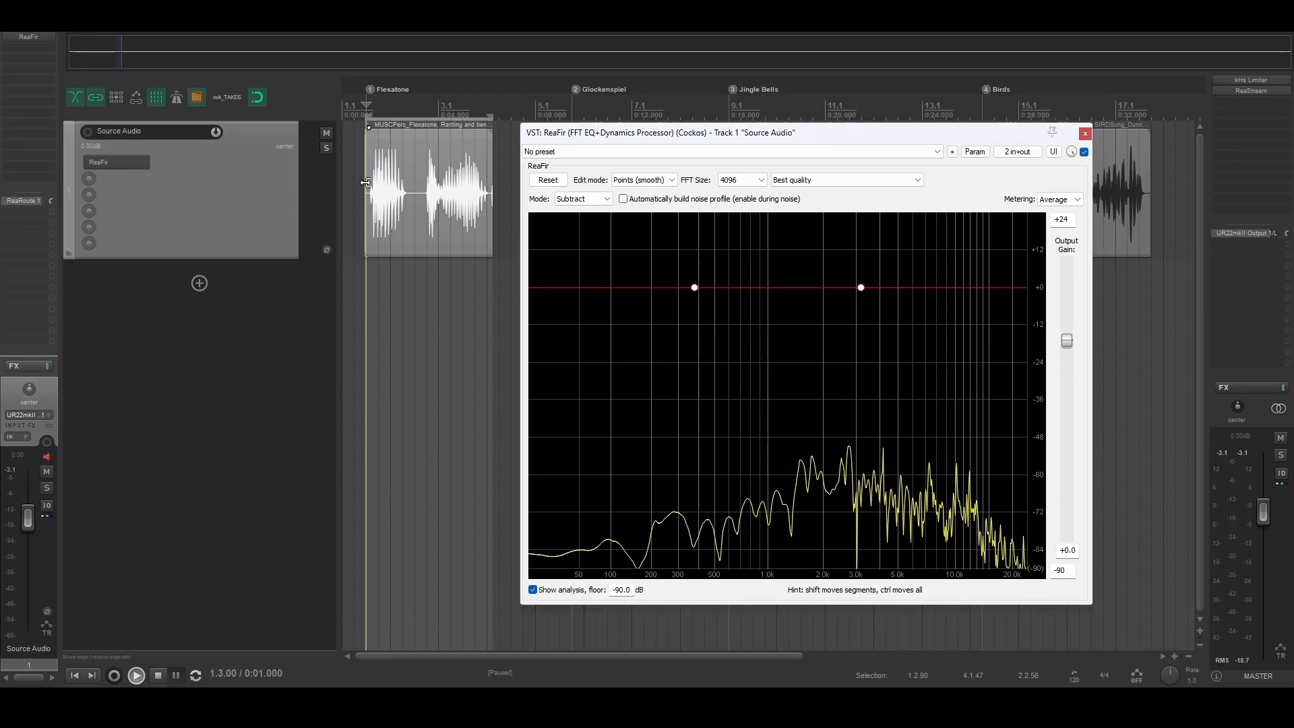
- Bypass ReaFir on the Source Audio track and play the Flexatone clip dry
scroll(405, 175, up, 3)
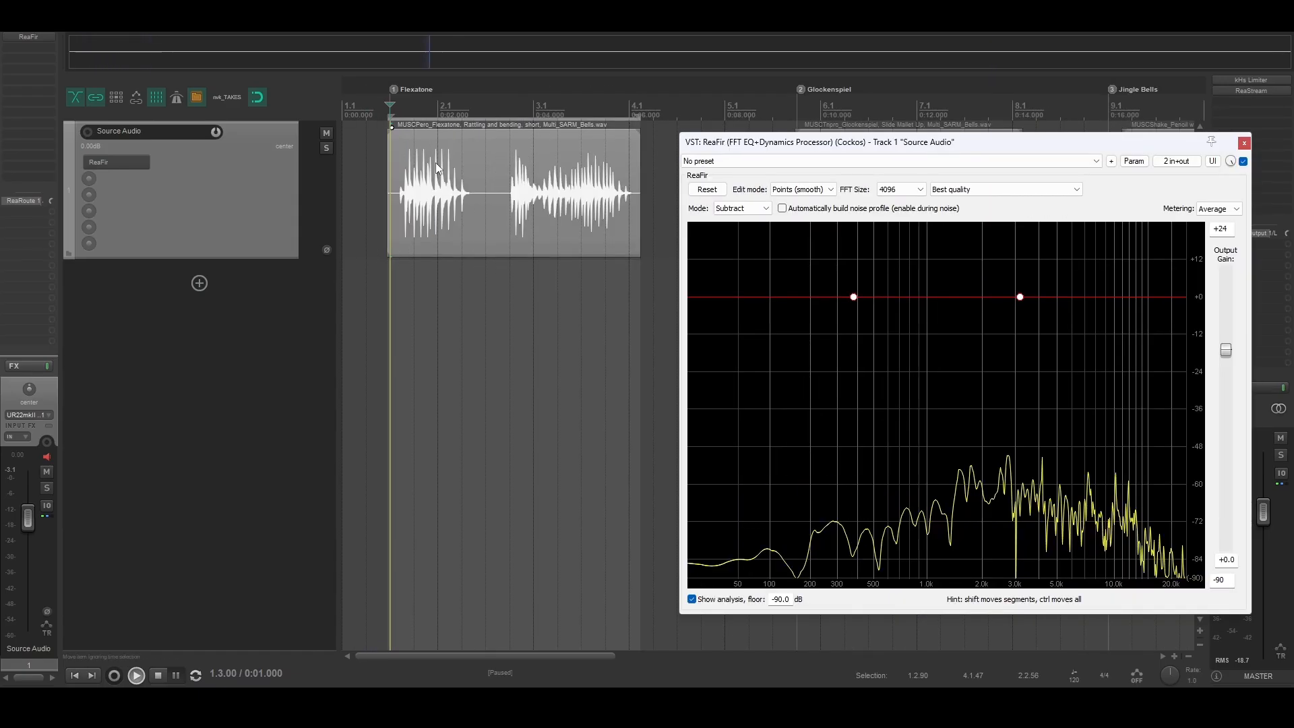
shift+click(24, 38)
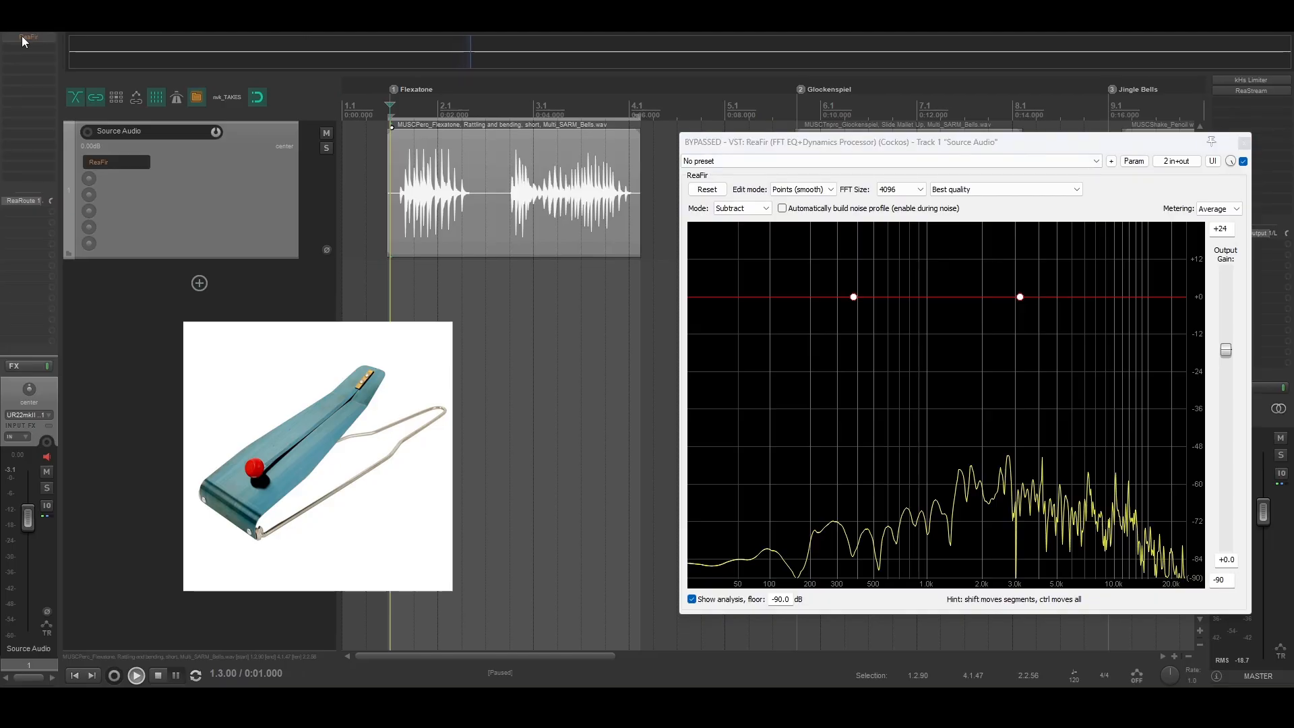
key(space)
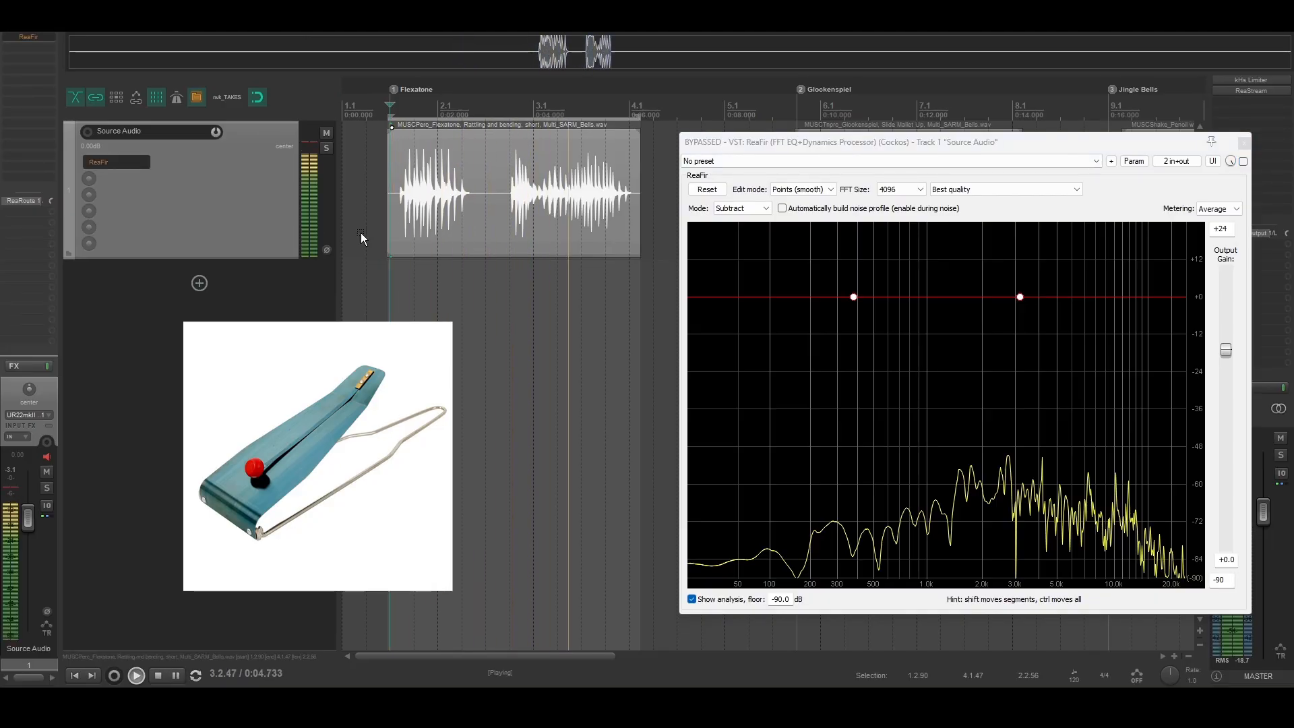
key(space)
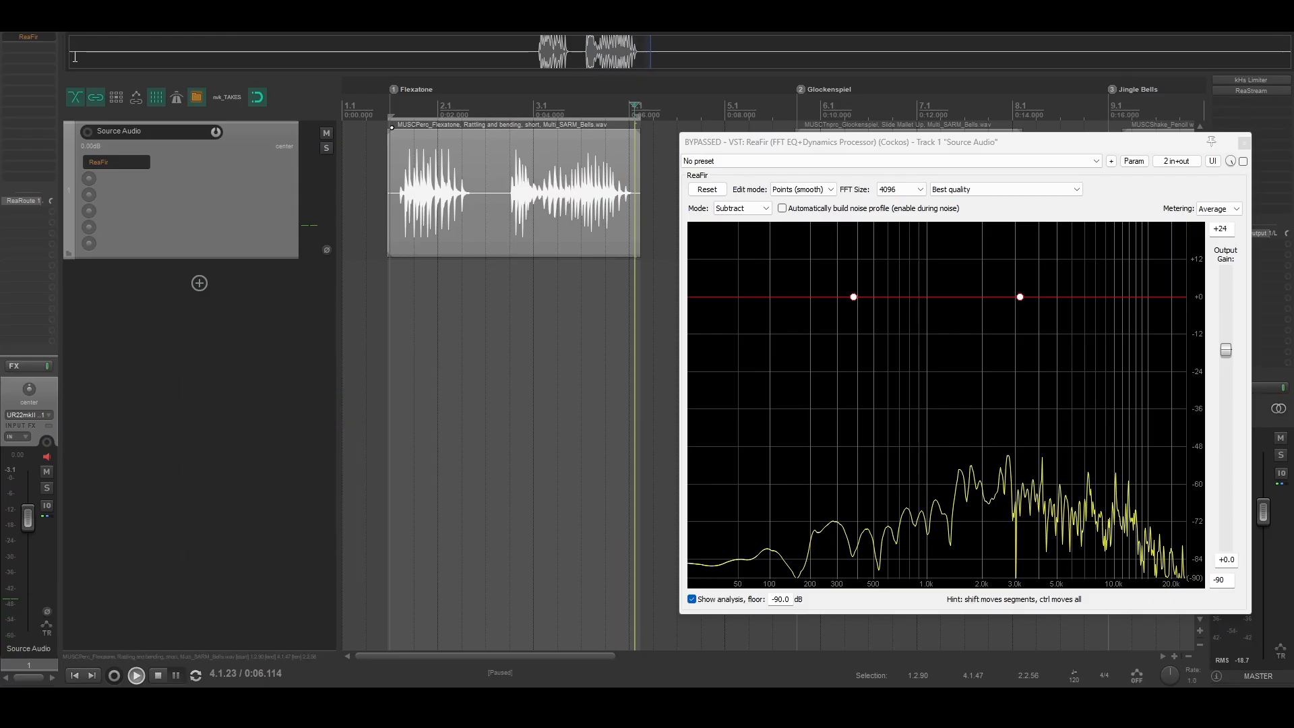
- Re-enable ReaFir and build an automatic noise profile by playing the Flexatone clip from its start
click(1242, 161)
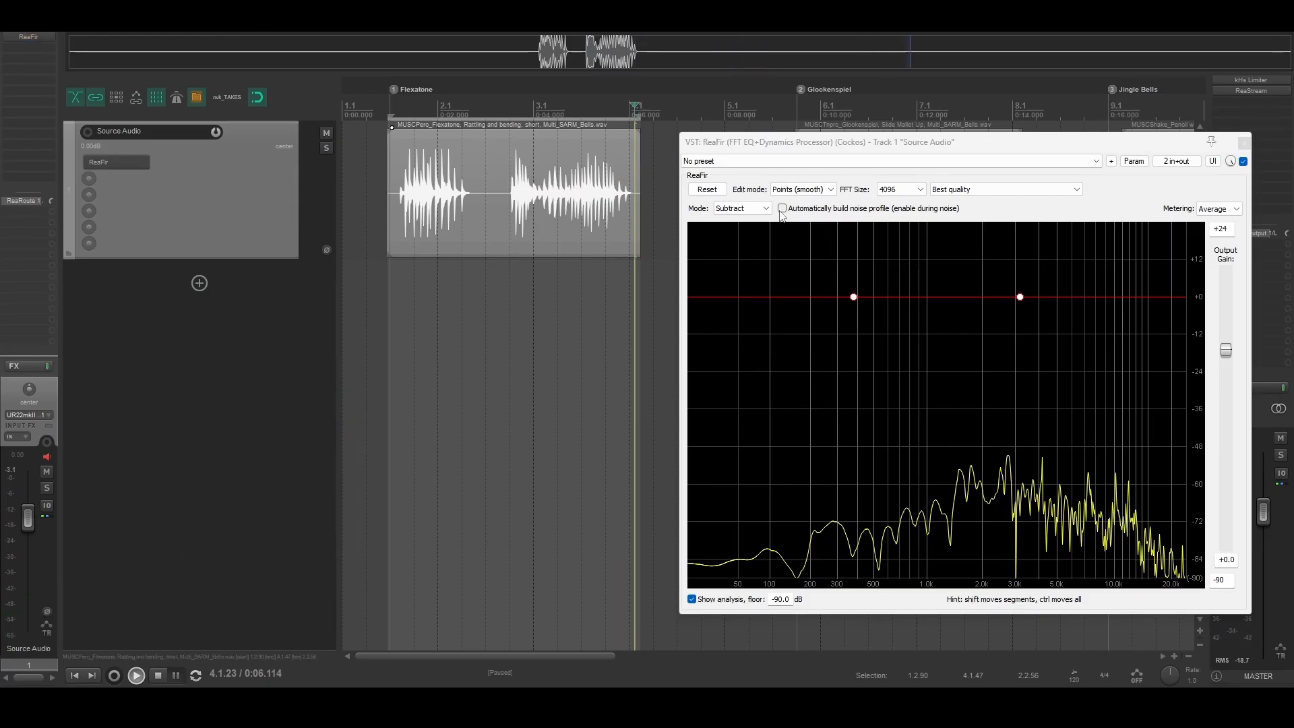
click(780, 211)
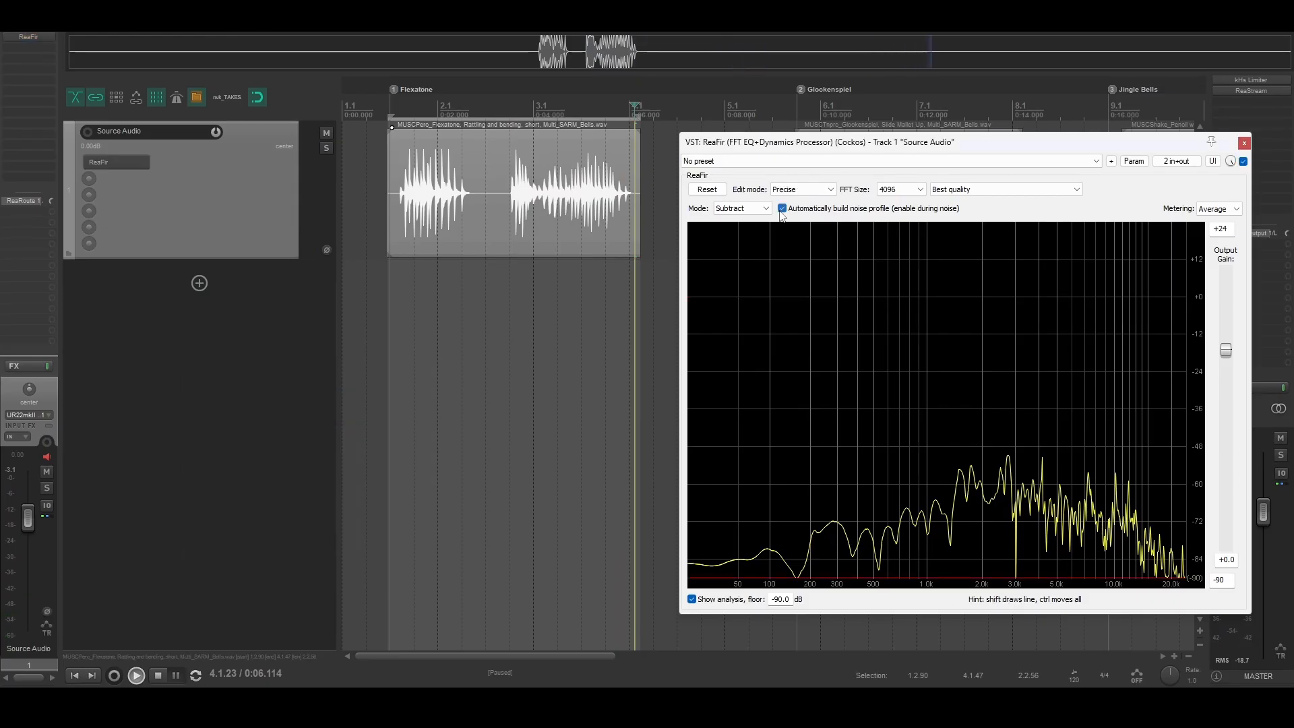
click(391, 106)
key(space)
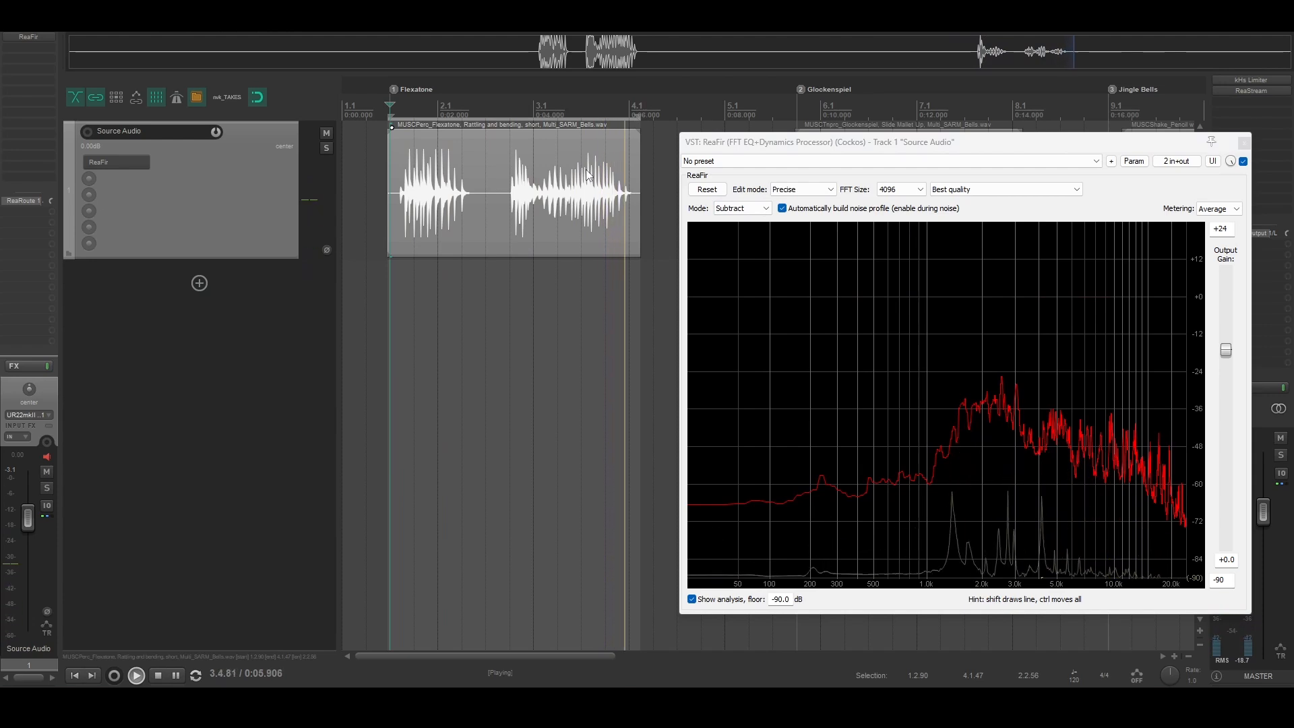
key(space)
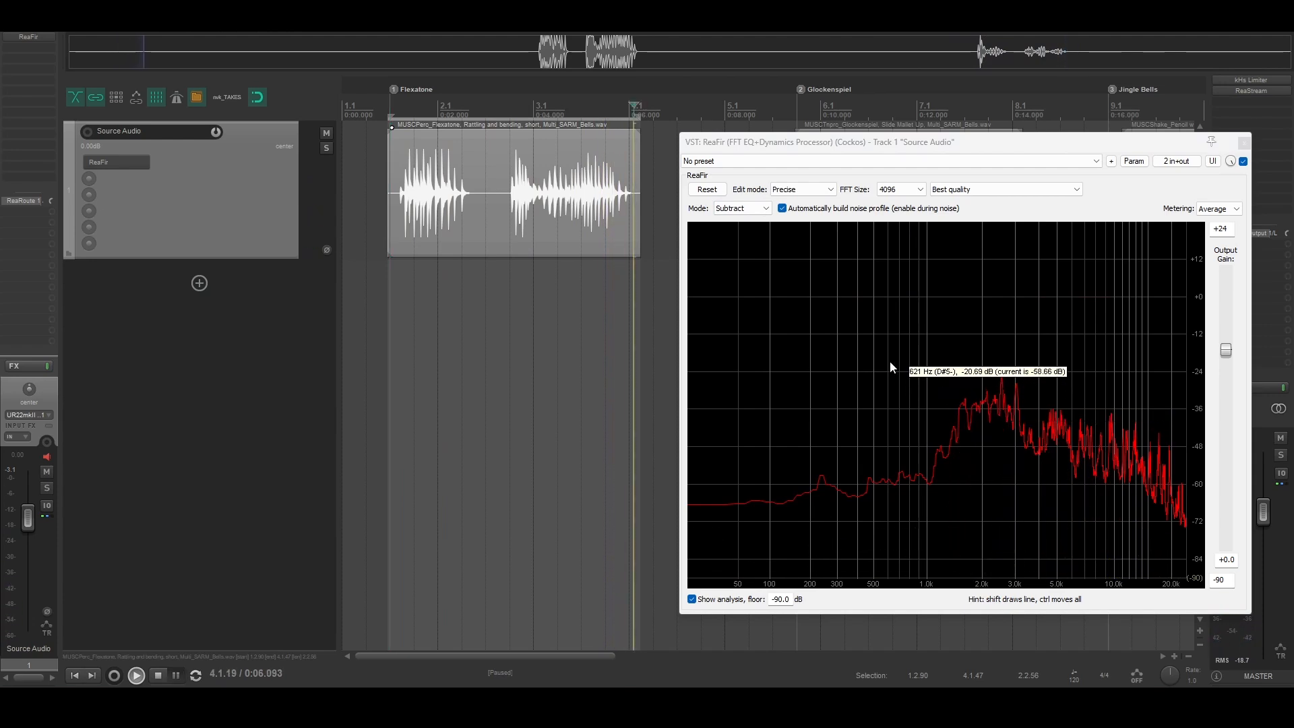
- Turn off automatic noise profile building and audition the Flexatone clip with its profile subtracted
key(space)
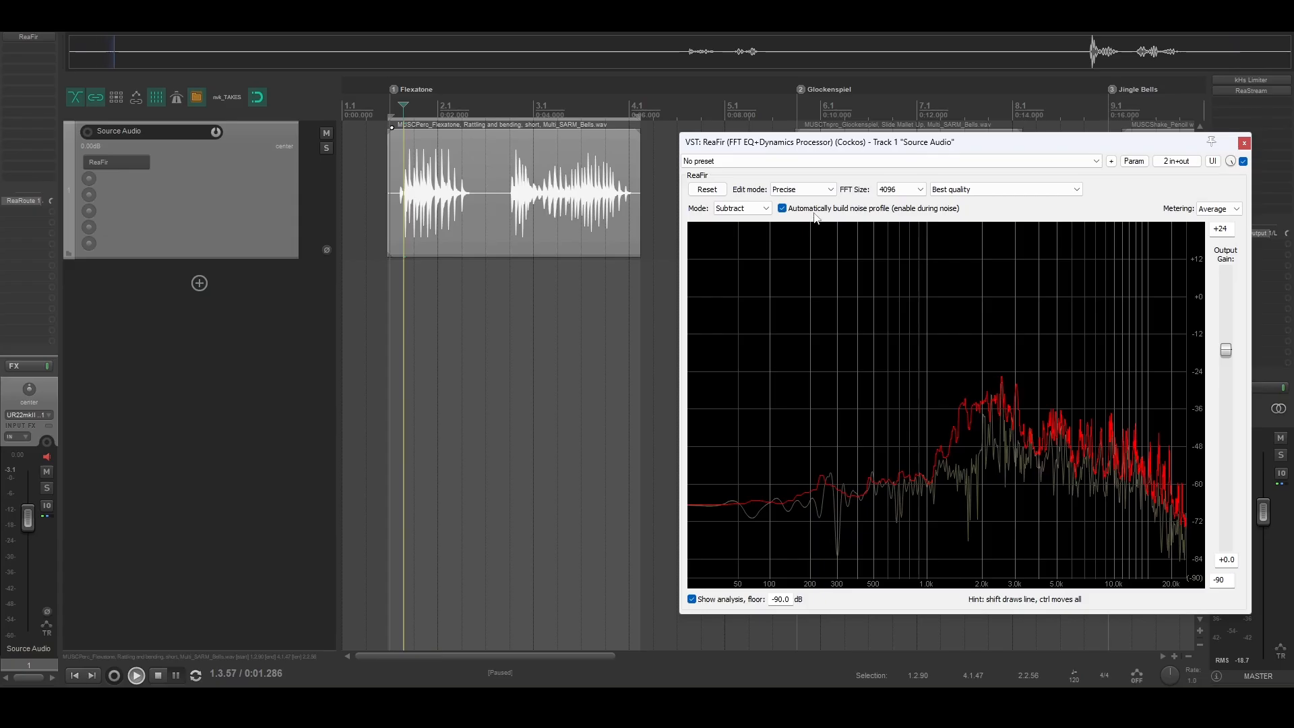
key(space)
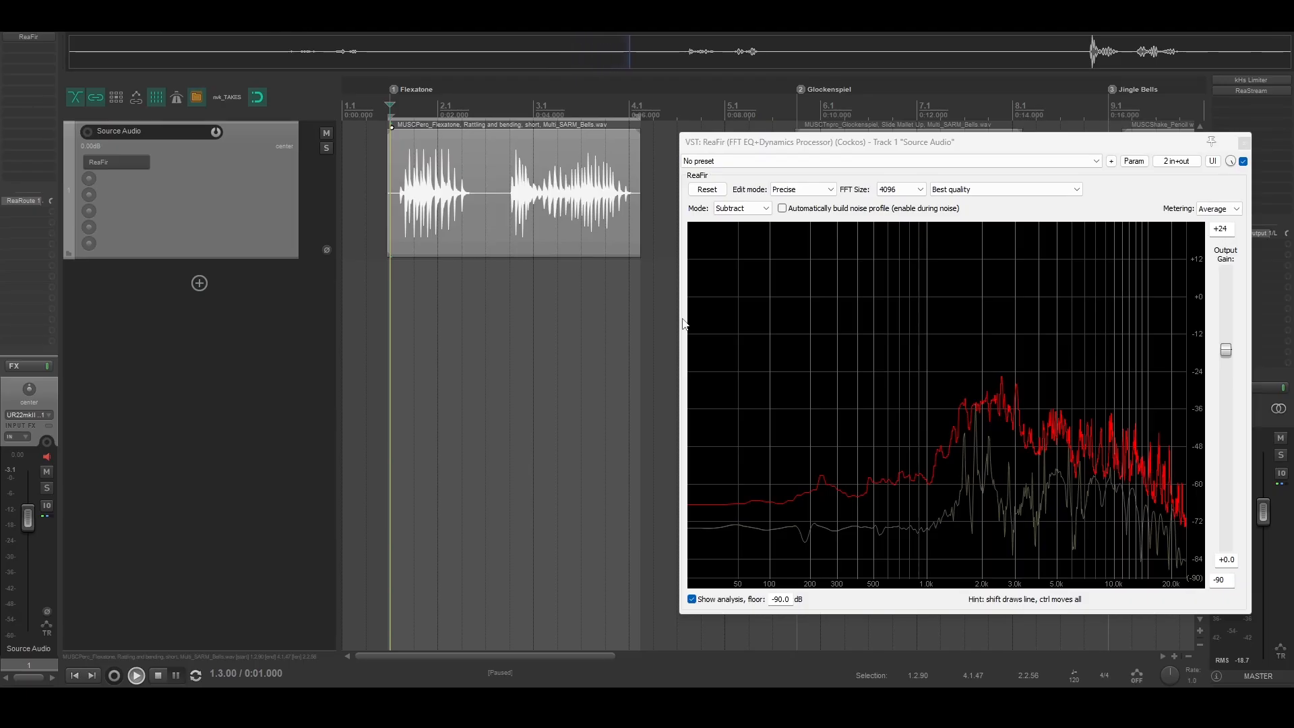
key(space)
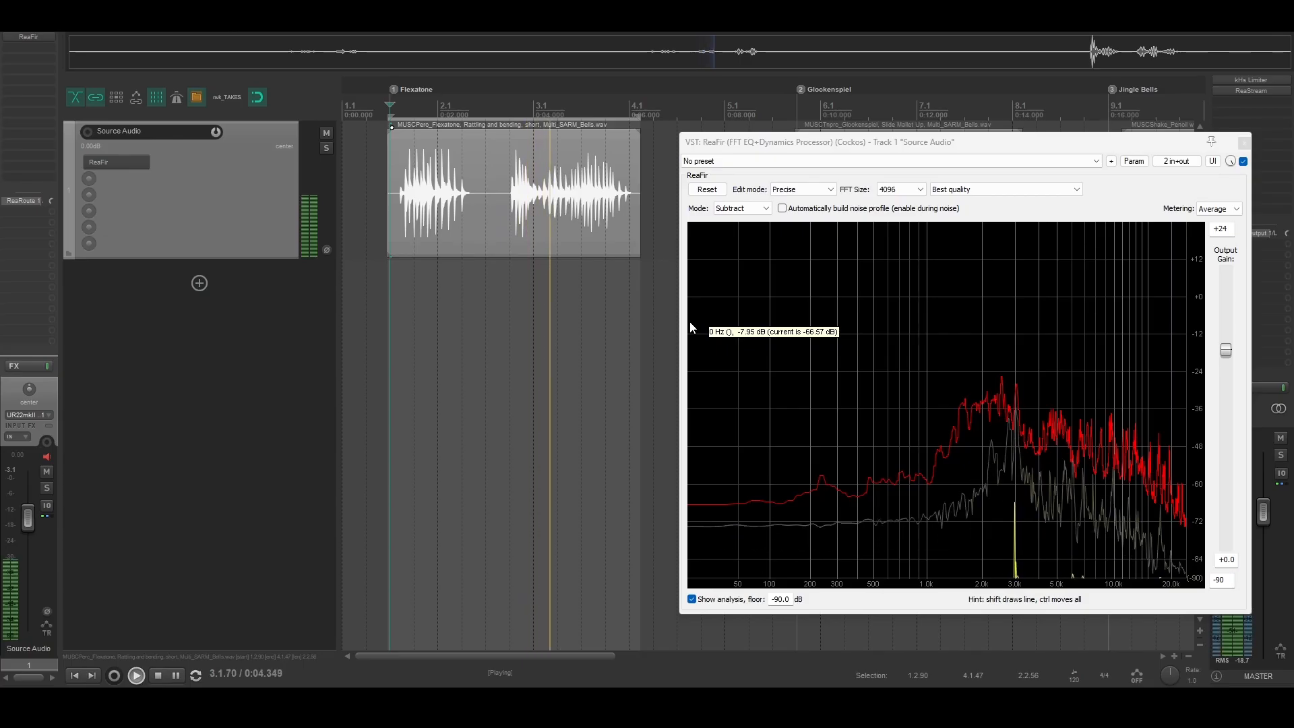
key(ctrl+space)
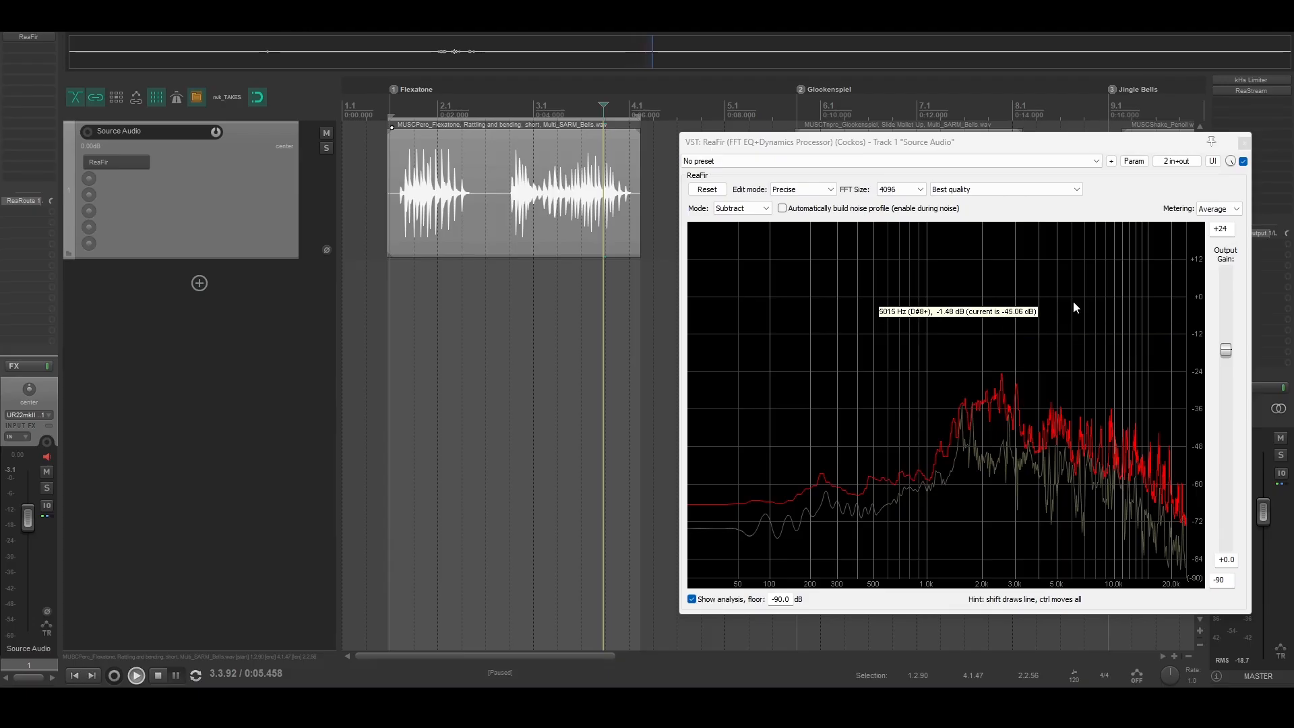
- Shift the whole subtraction curve down by about 6 dB overall while auditioning the Flexatone clip
drag(1089, 290, 1085, 306)
key(space)
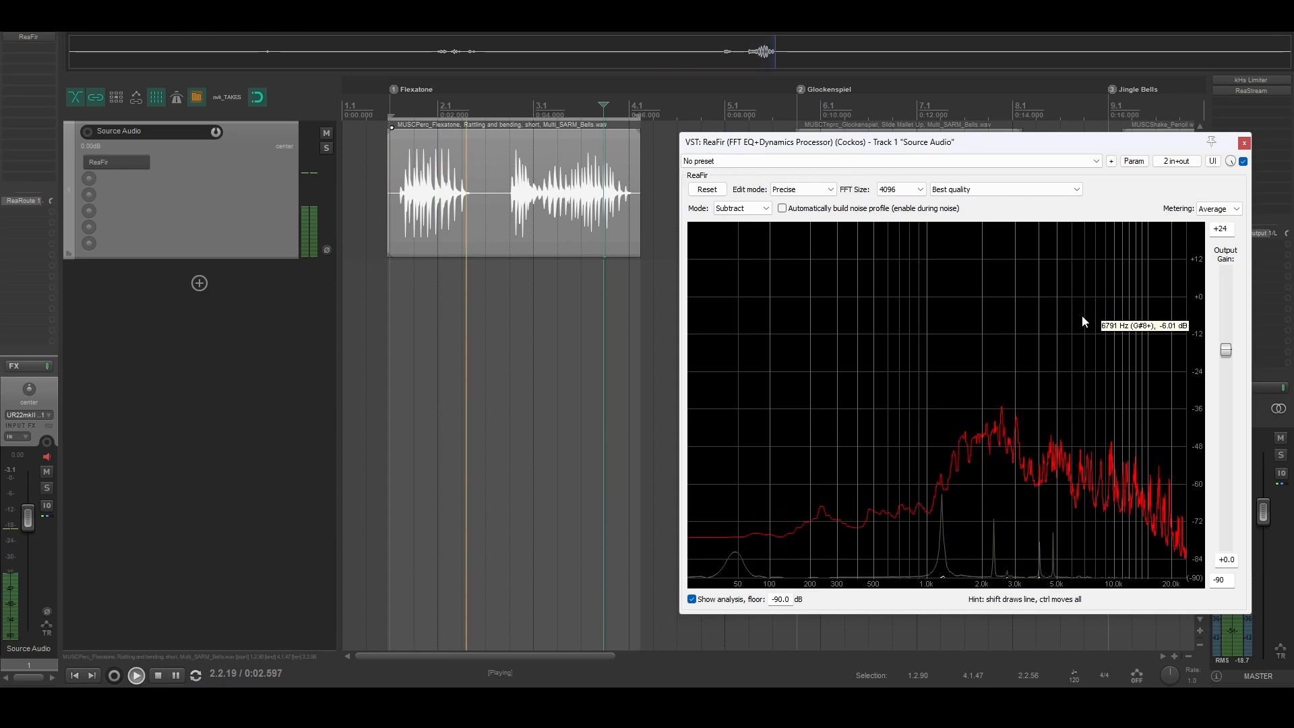
drag(1082, 314, 1082, 302)
key(space)
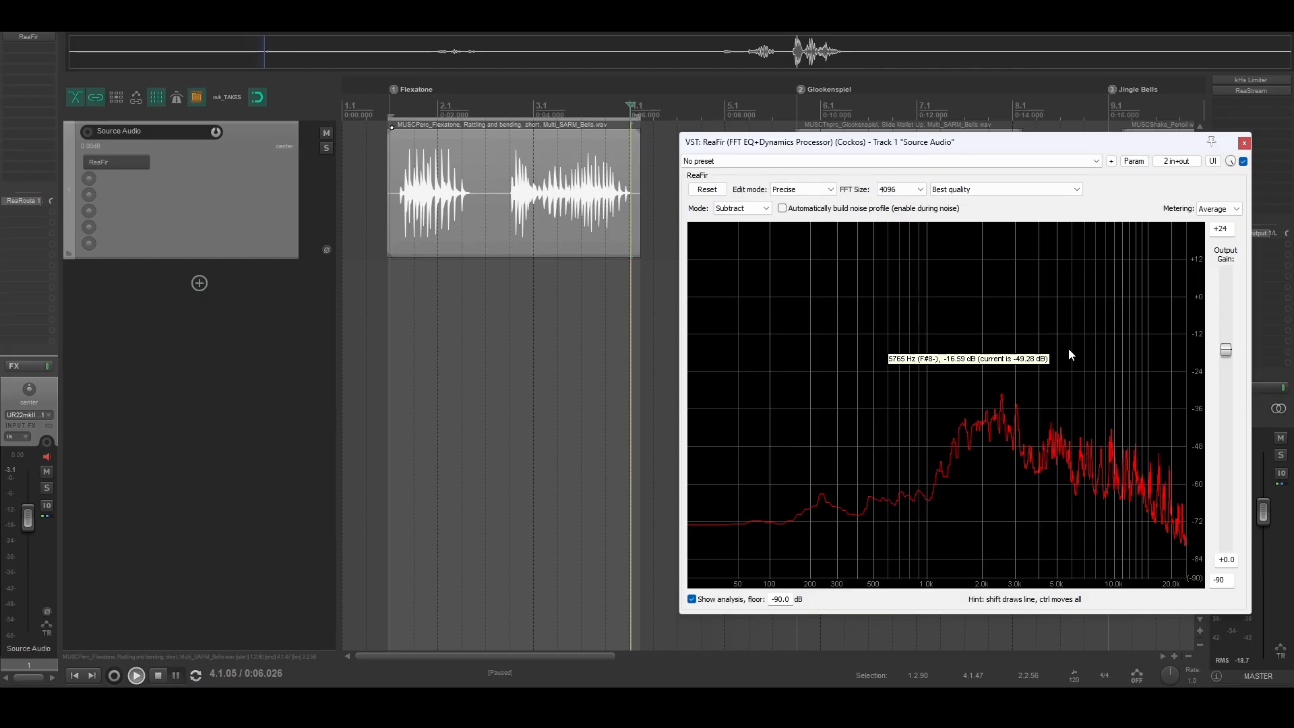
- Rebuild the Flexatone noise profile with the FFT size set to 128 and audition the result
click(915, 192)
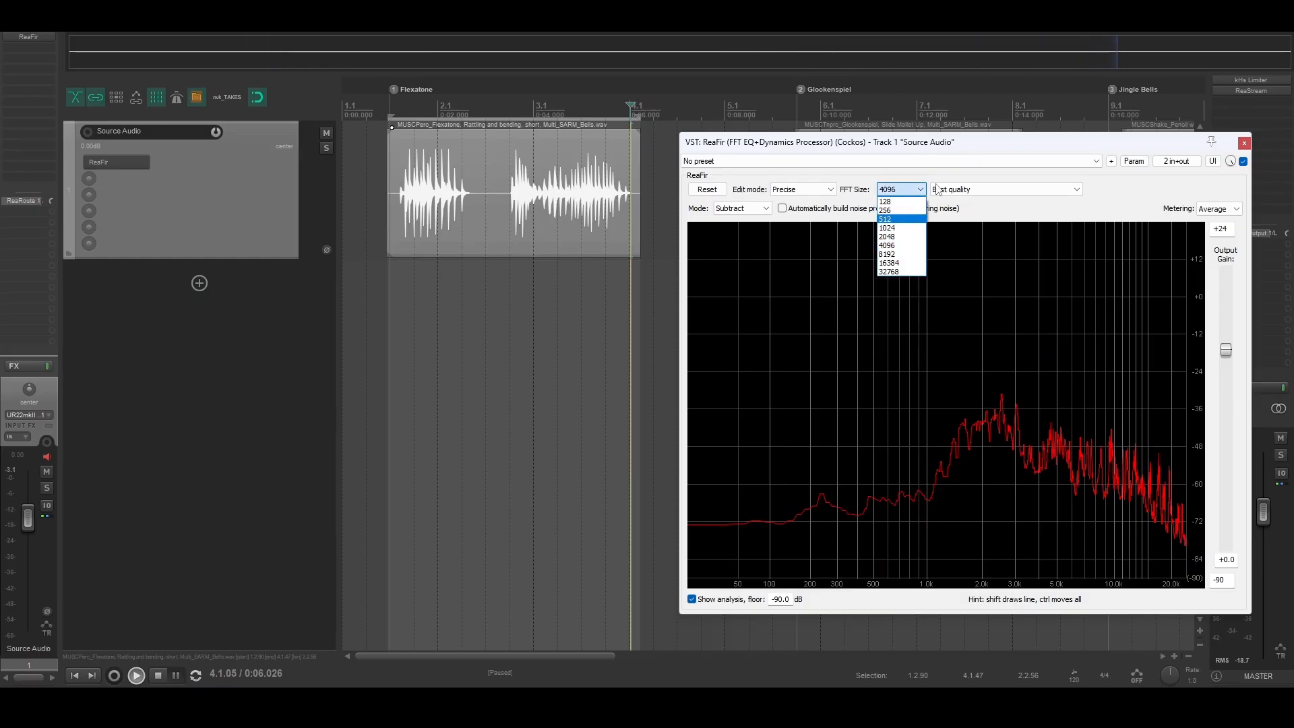
click(889, 202)
click(781, 209)
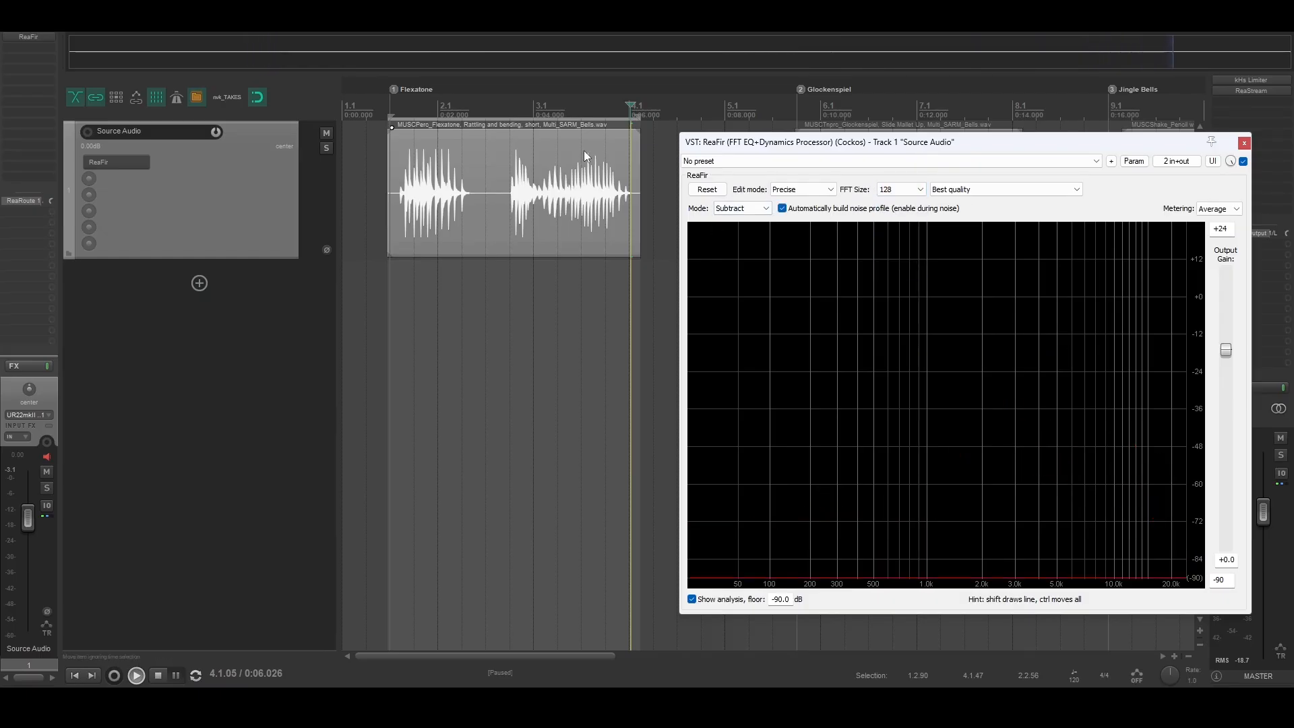
click(510, 106)
key(space)
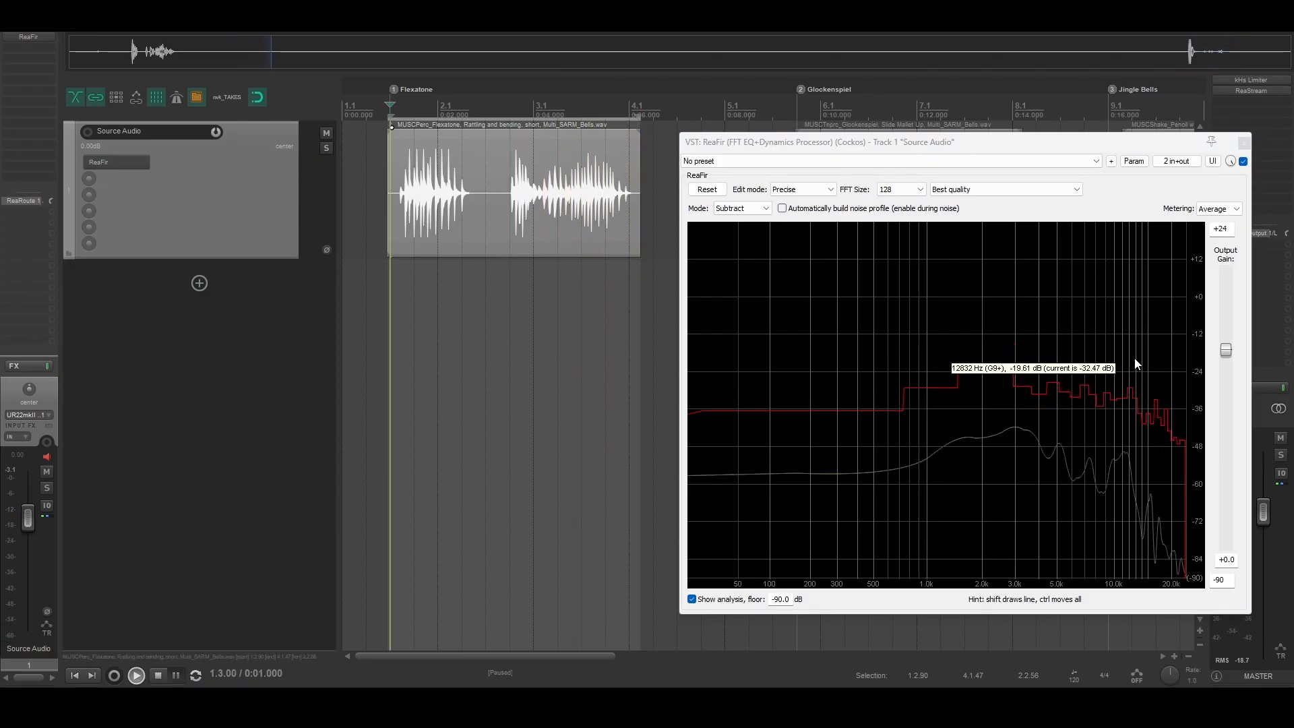
key(space)
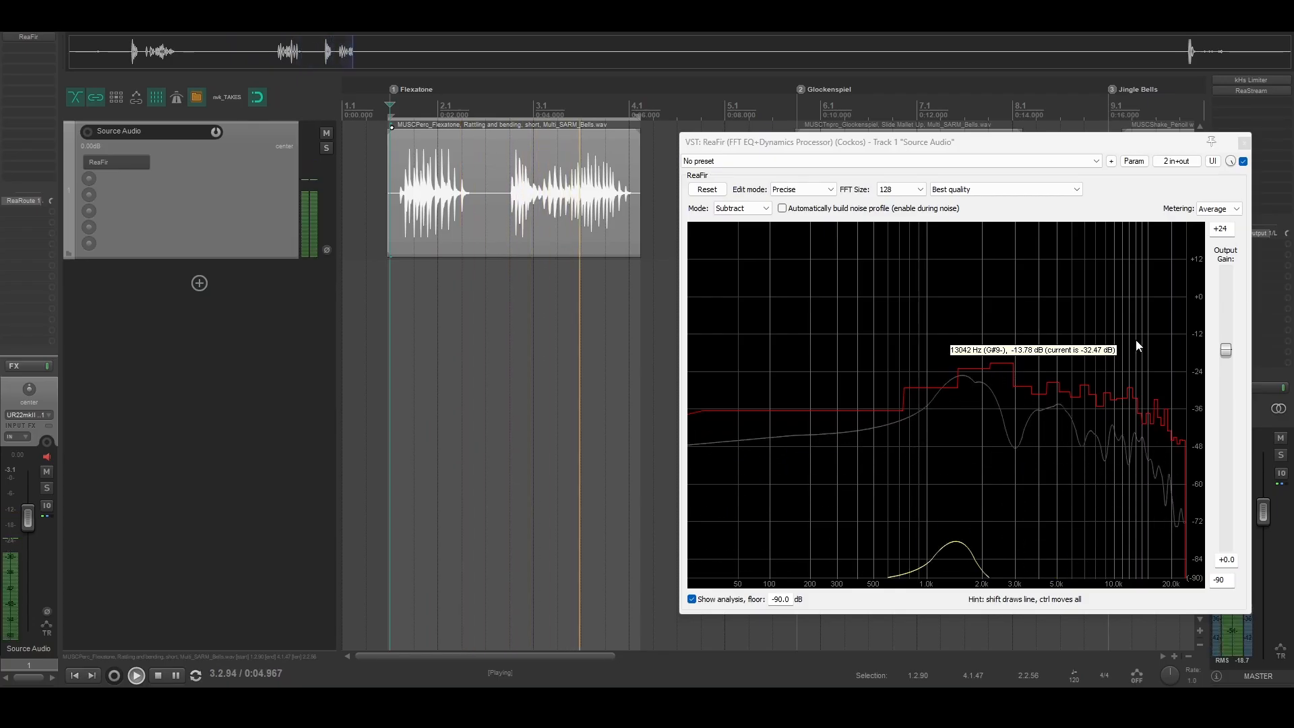
key(space)
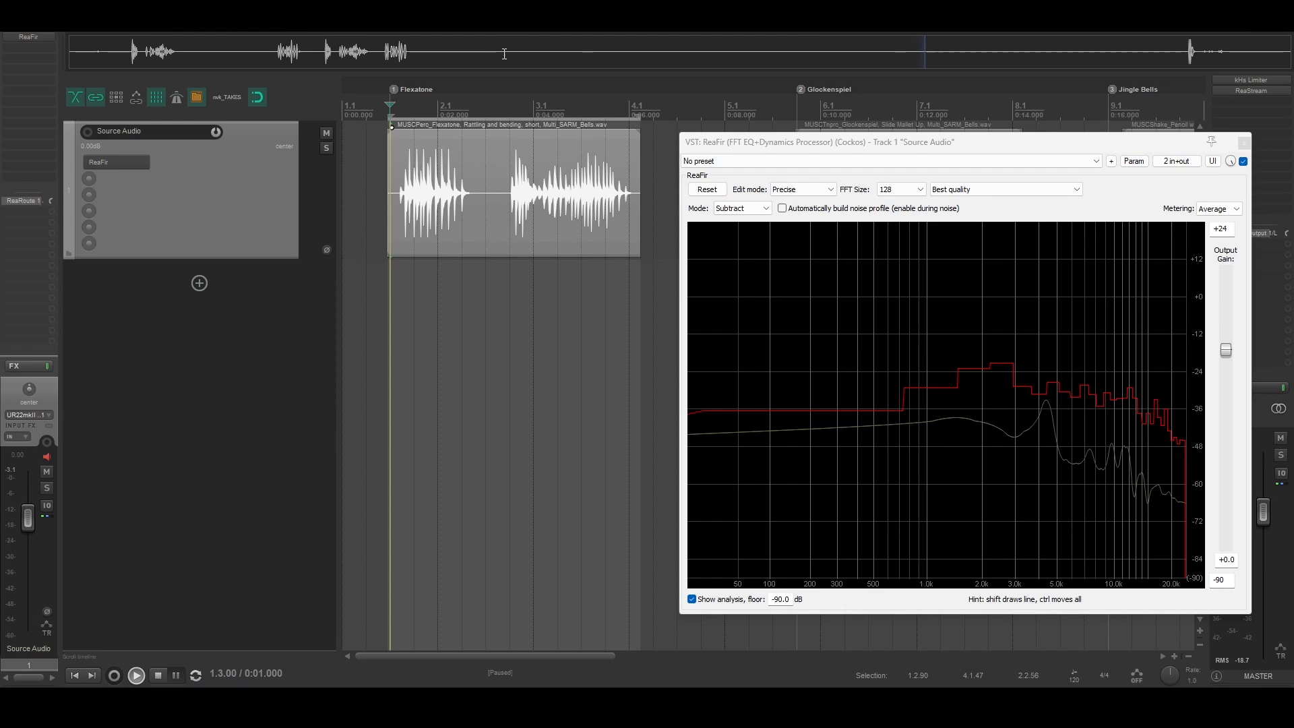
- Add a second track and place an excerpt of the captured Flexatone output on it
key(ctrl+t)
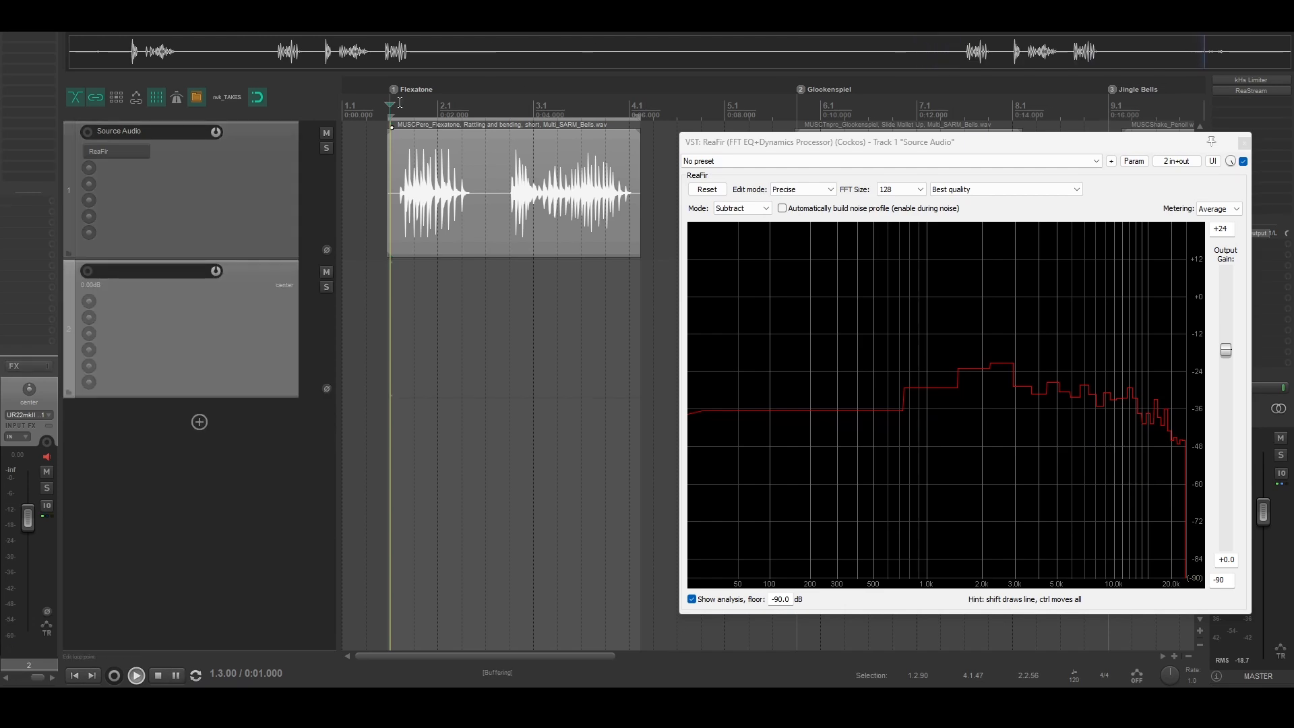
key(space)
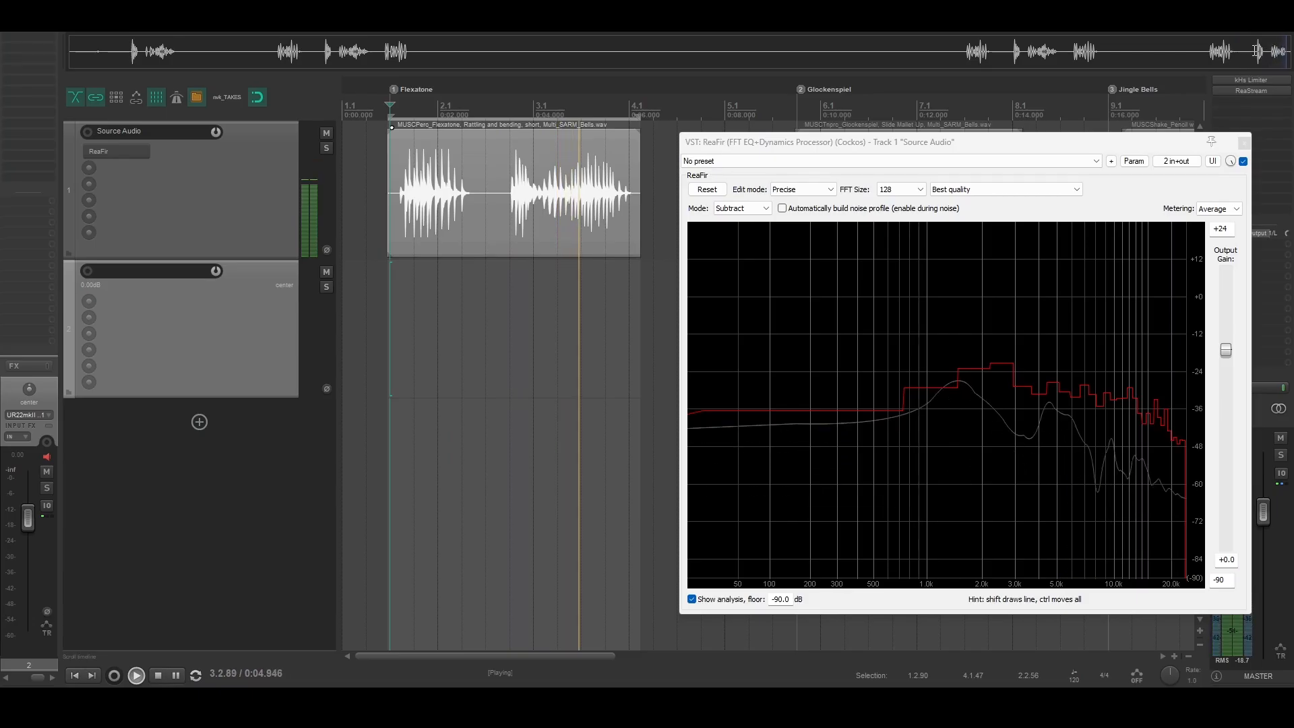
key(ctrl+space)
drag(1221, 57, 445, 342)
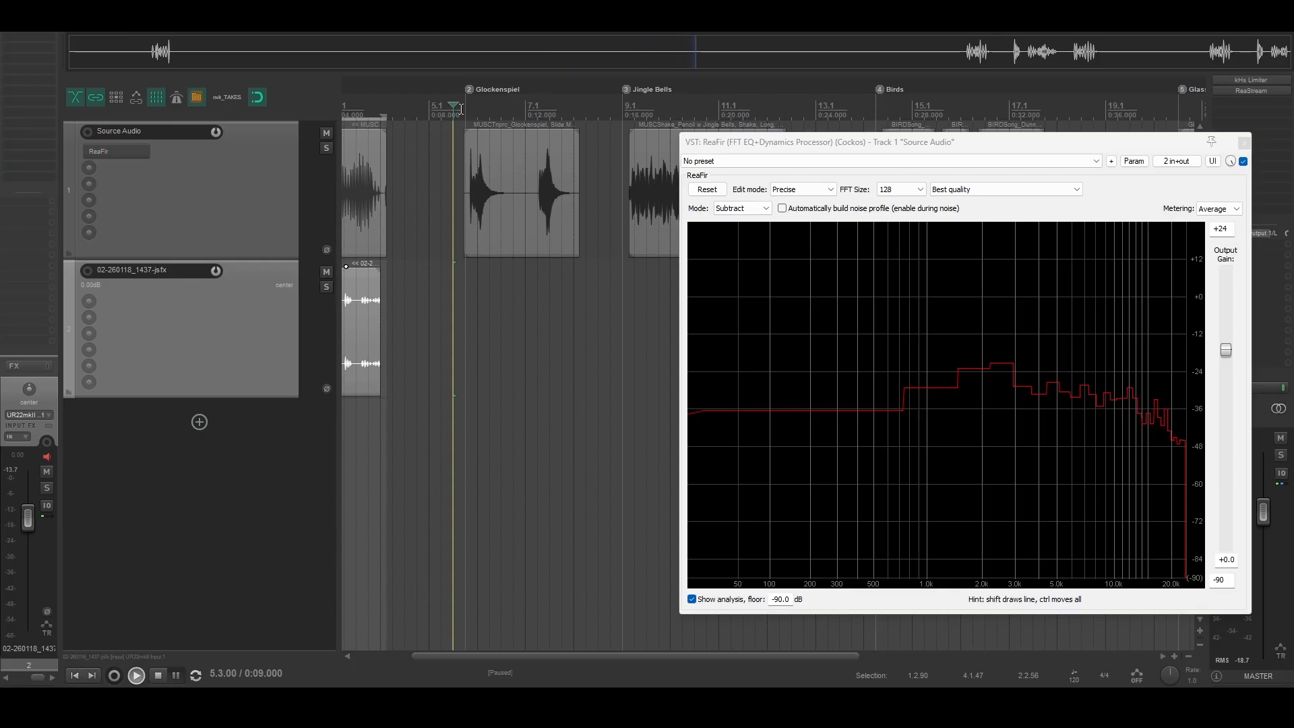
- Play the Glockenspiel clip from its start with ReaFir bypassed
click(465, 107)
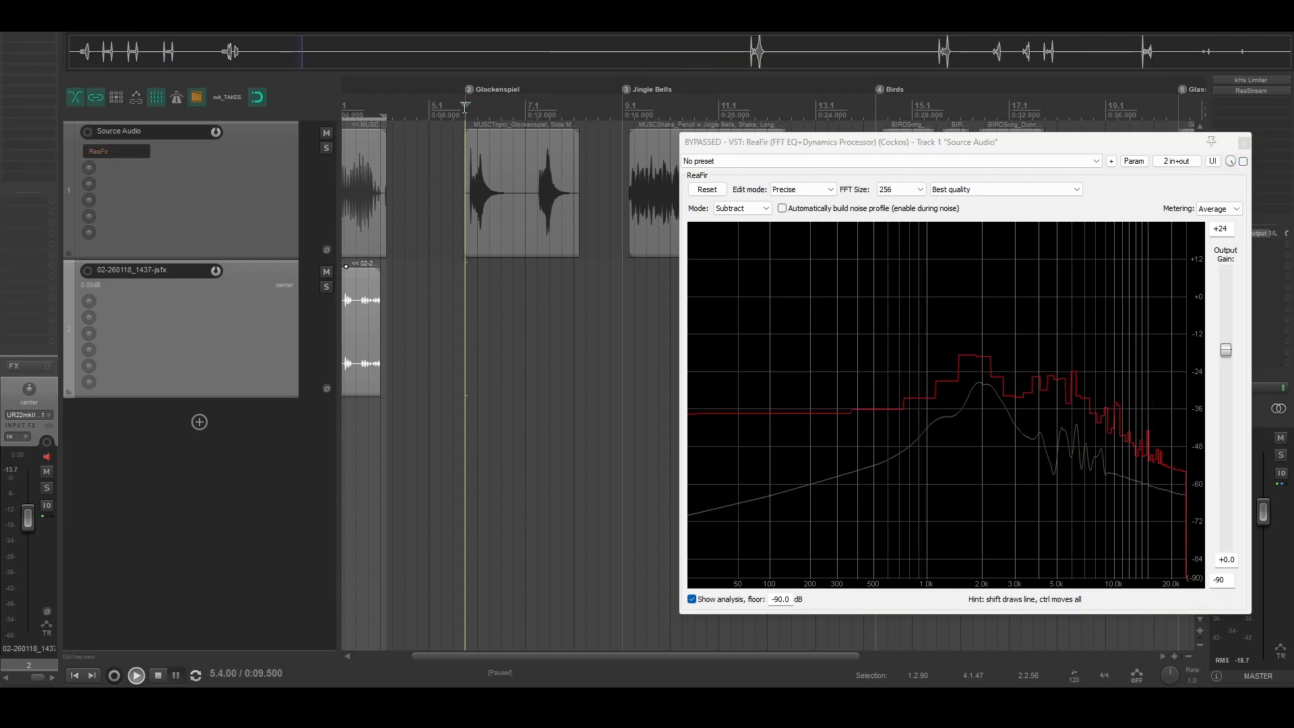
key(space)
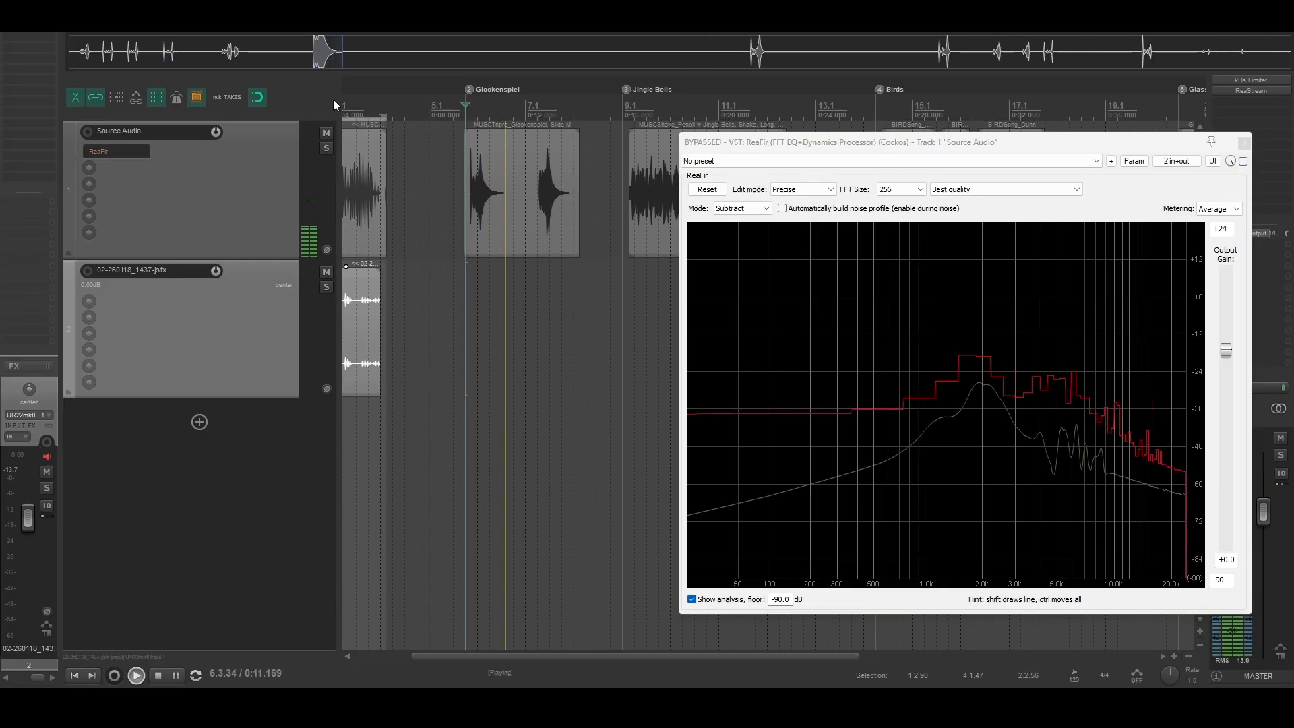
key(ctrl+space)
- Play the Glockenspiel clip through ReaFir at FFT size 256 and place the captured excerpt on the second track
key(space)
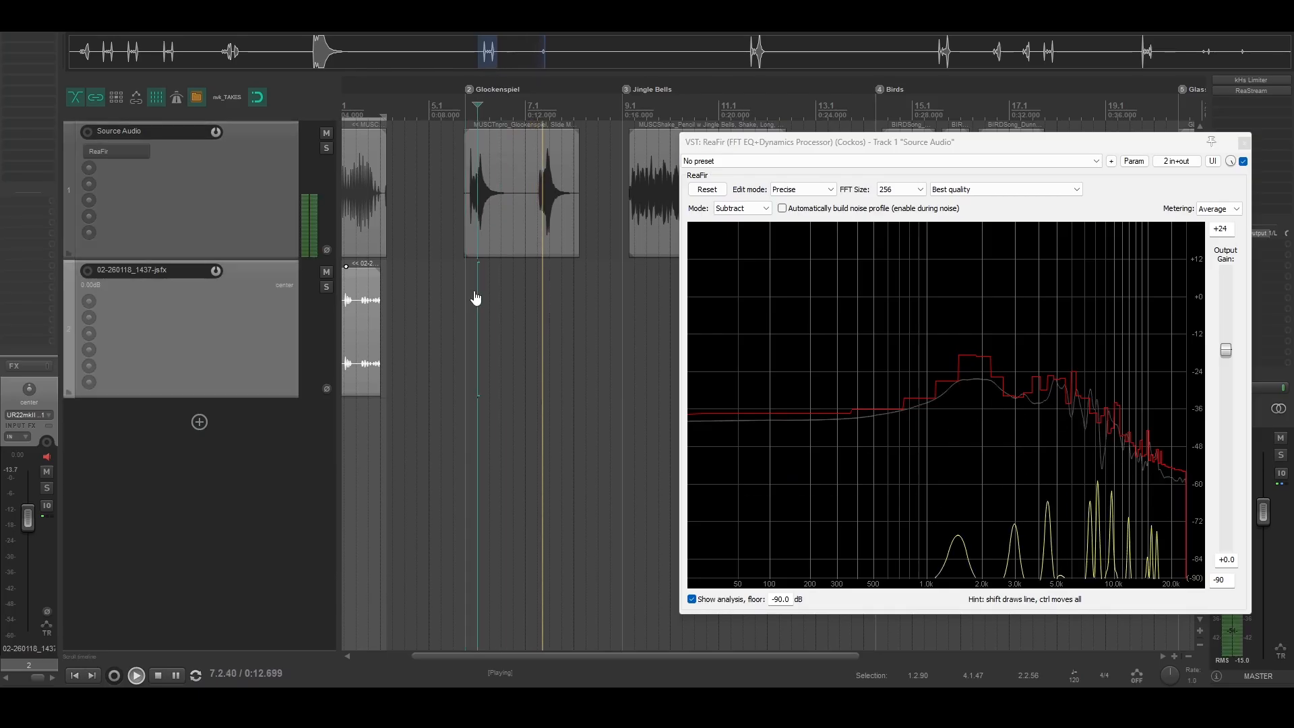
click(418, 317)
key(ctrl+v)
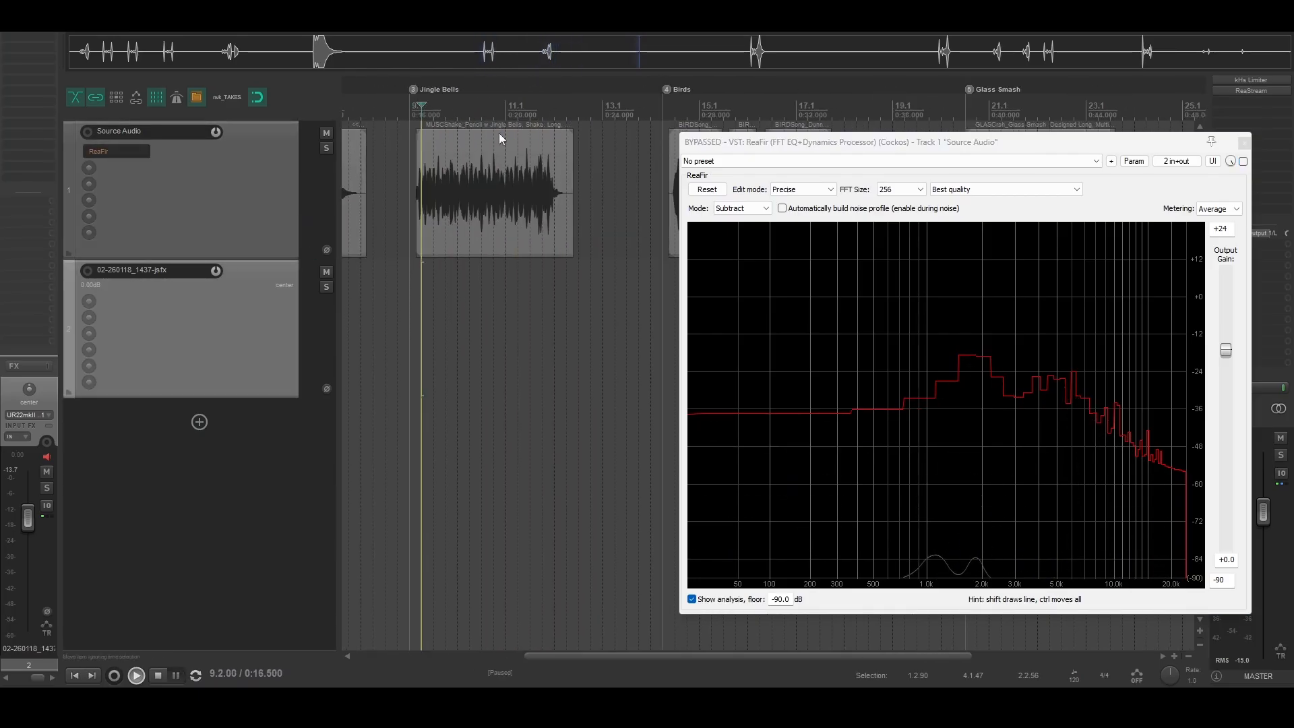
- Shift the whole subtraction curve up about 22 dB while playing Jingle Bells and place the captured excerpt on the second track
key(space)
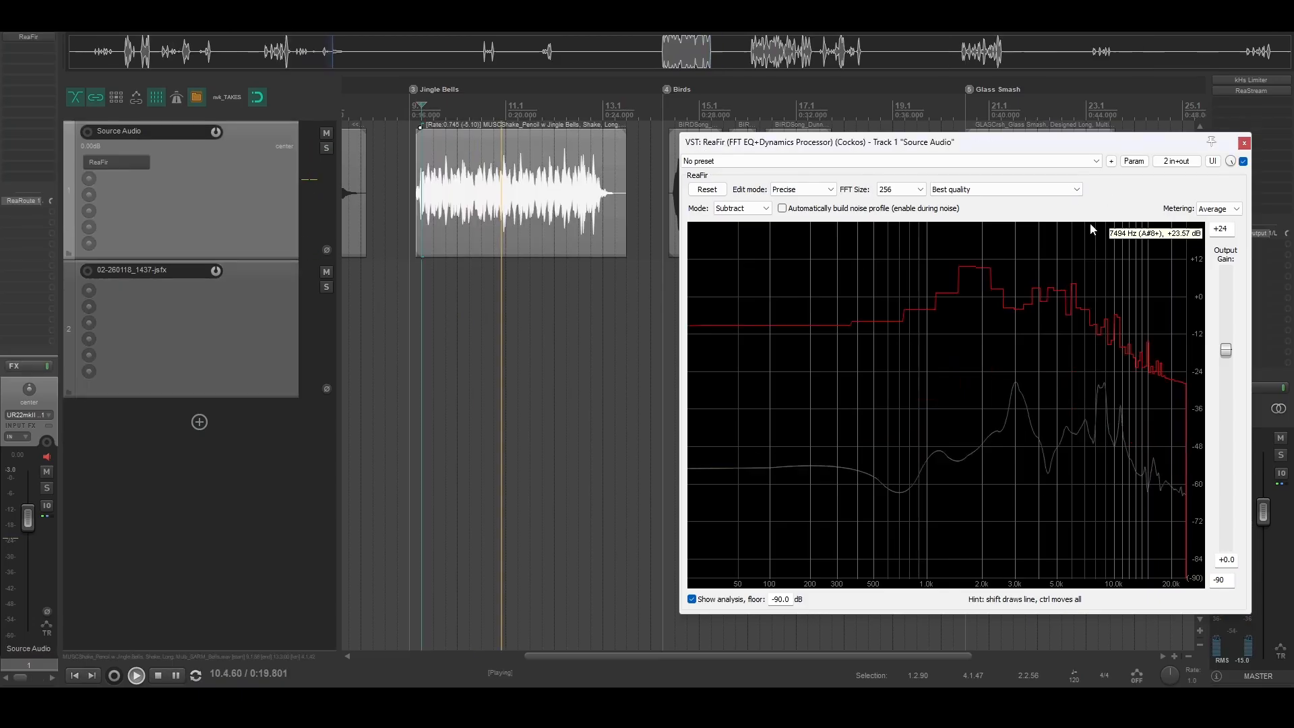
mouse_move(1093, 256)
mouse_down()
mouse_move(1093, 228)
mouse_move(1090, 285)
mouse_move(1089, 241)
mouse_up()
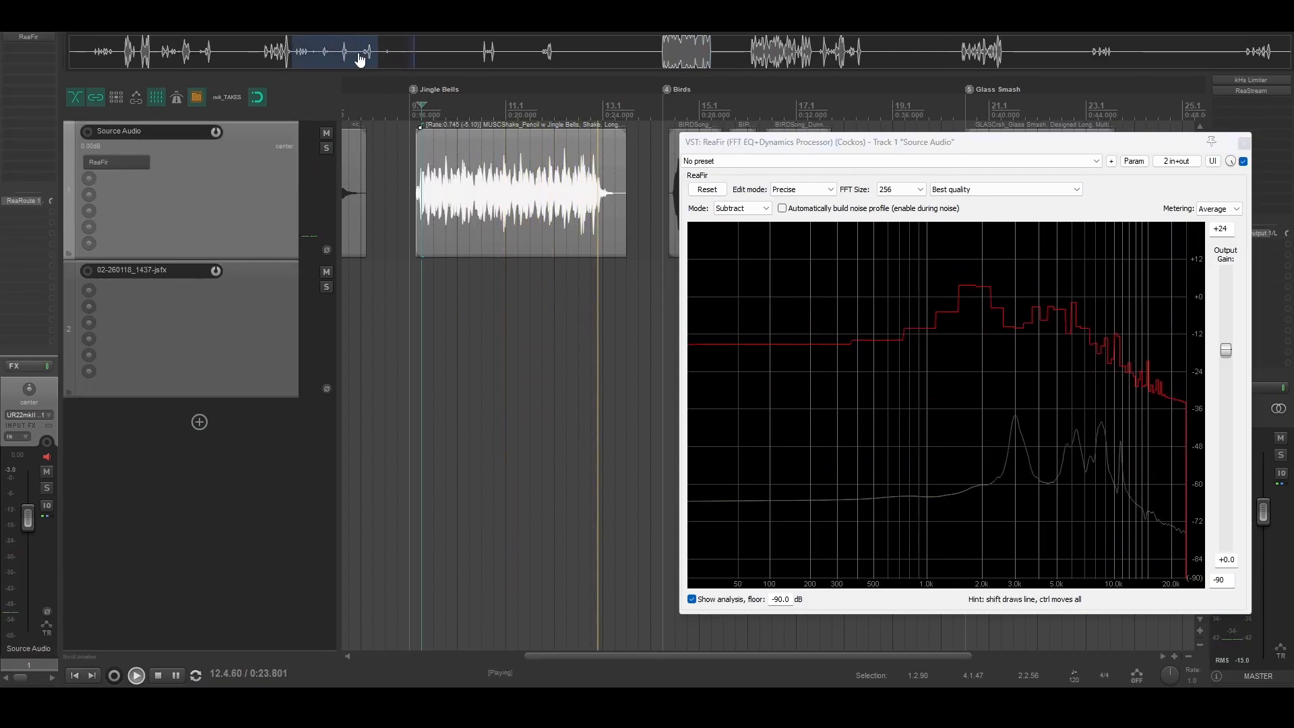
click(397, 348)
key(ctrl+v)
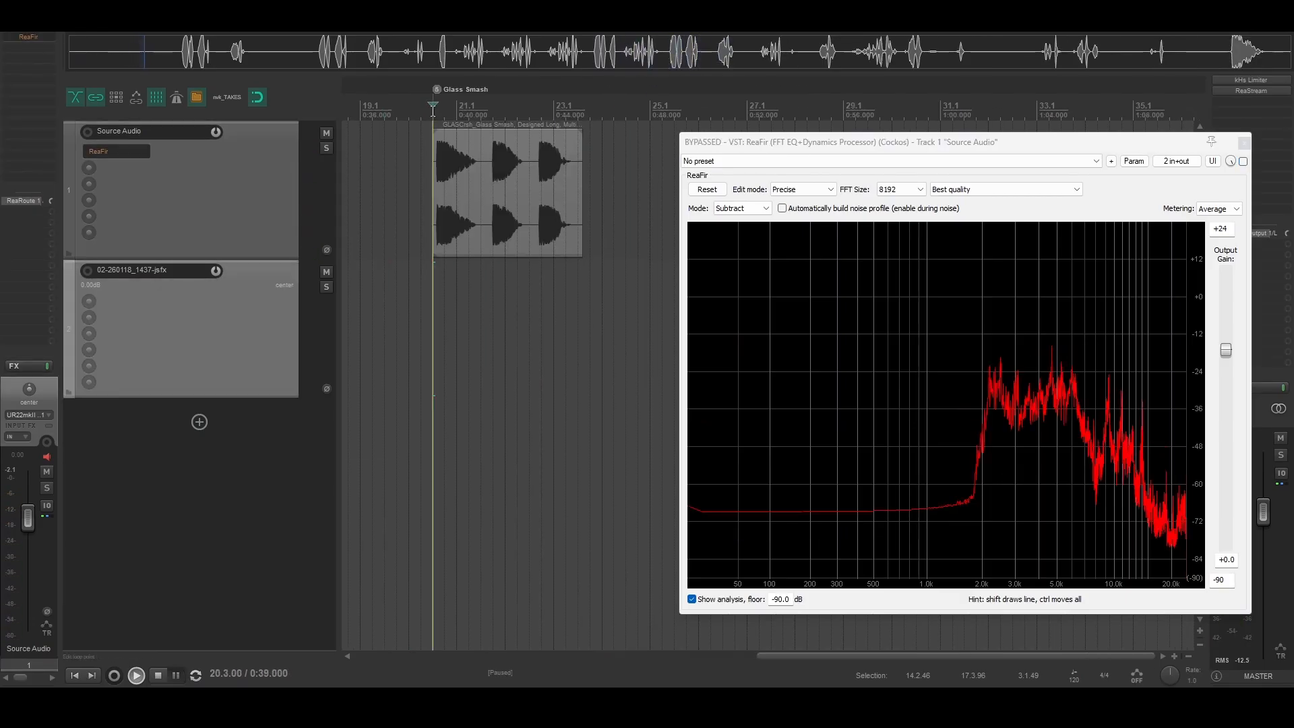
- Play the Glass Smash clip dry and through ReaFir at FFT size 2048, and place a captured excerpt on the second track
key(space)
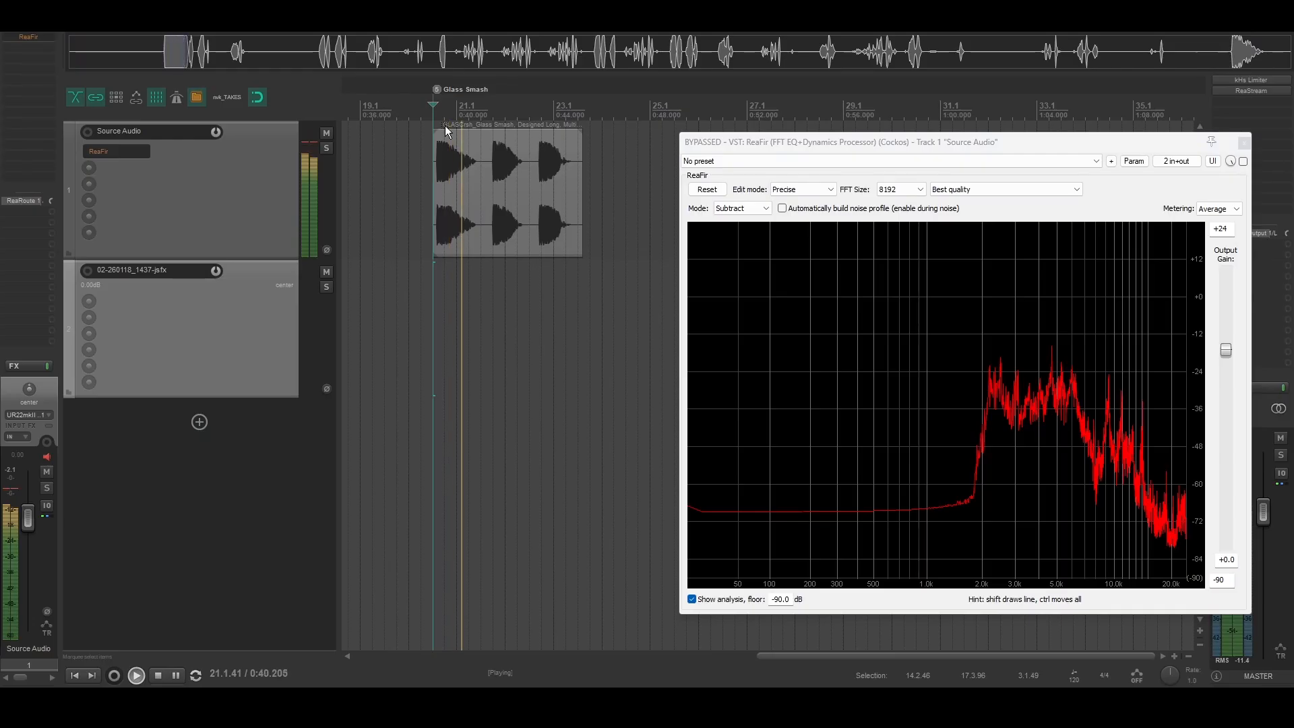
click(504, 155)
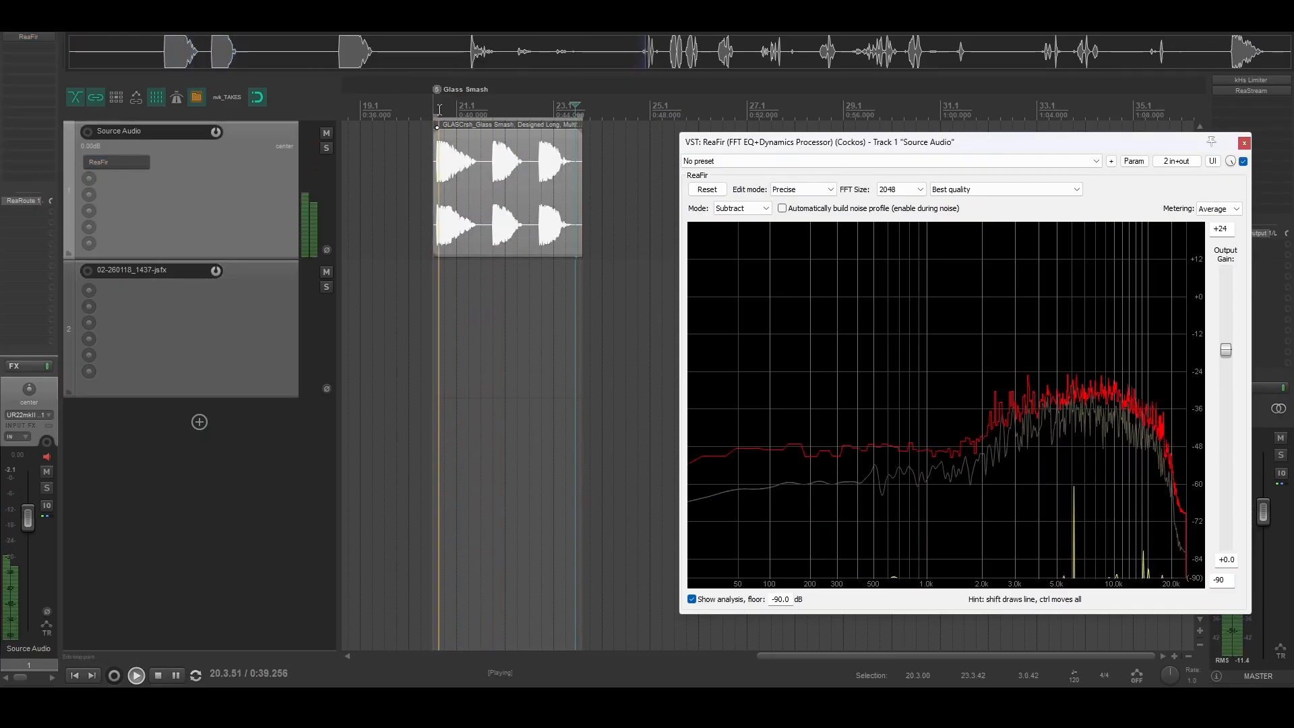
drag(637, 59, 390, 328)
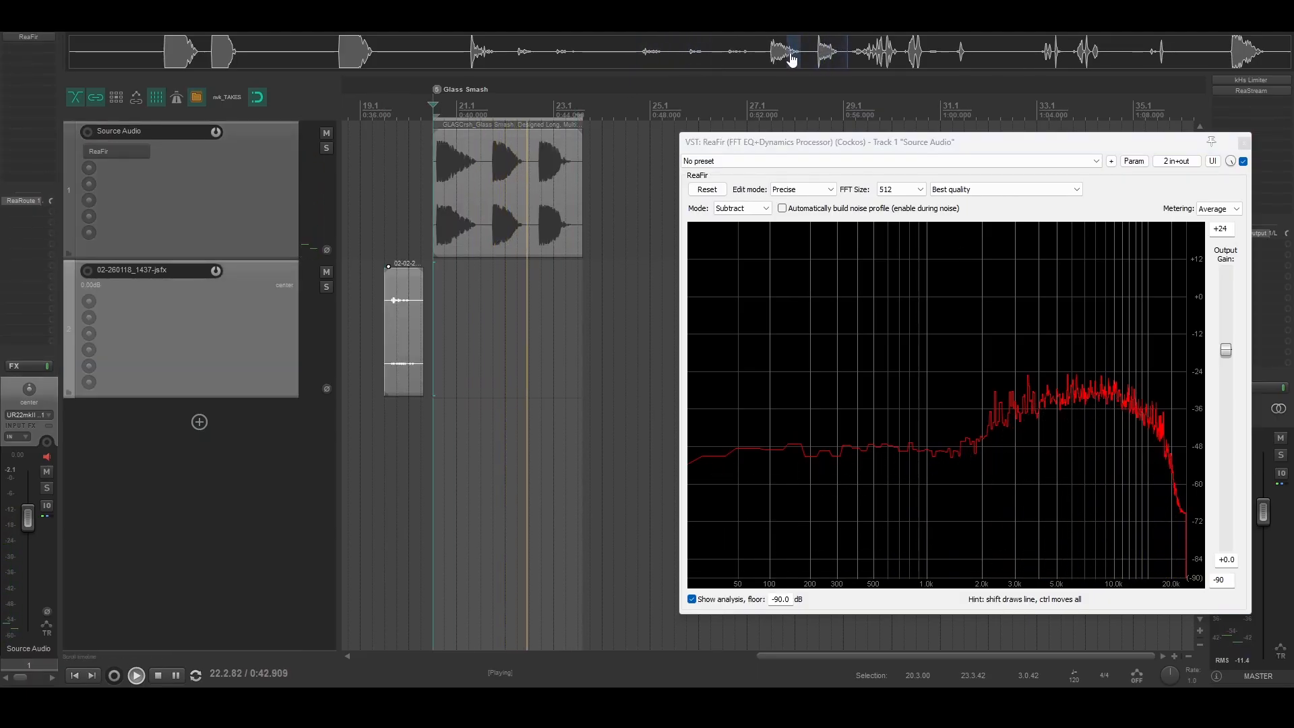
- Raise the low end of ReaFir's subtraction curve, shift the whole curve up about 5 dB, and place captured Glass Smash excerpts on the second track
drag(792, 60, 447, 352)
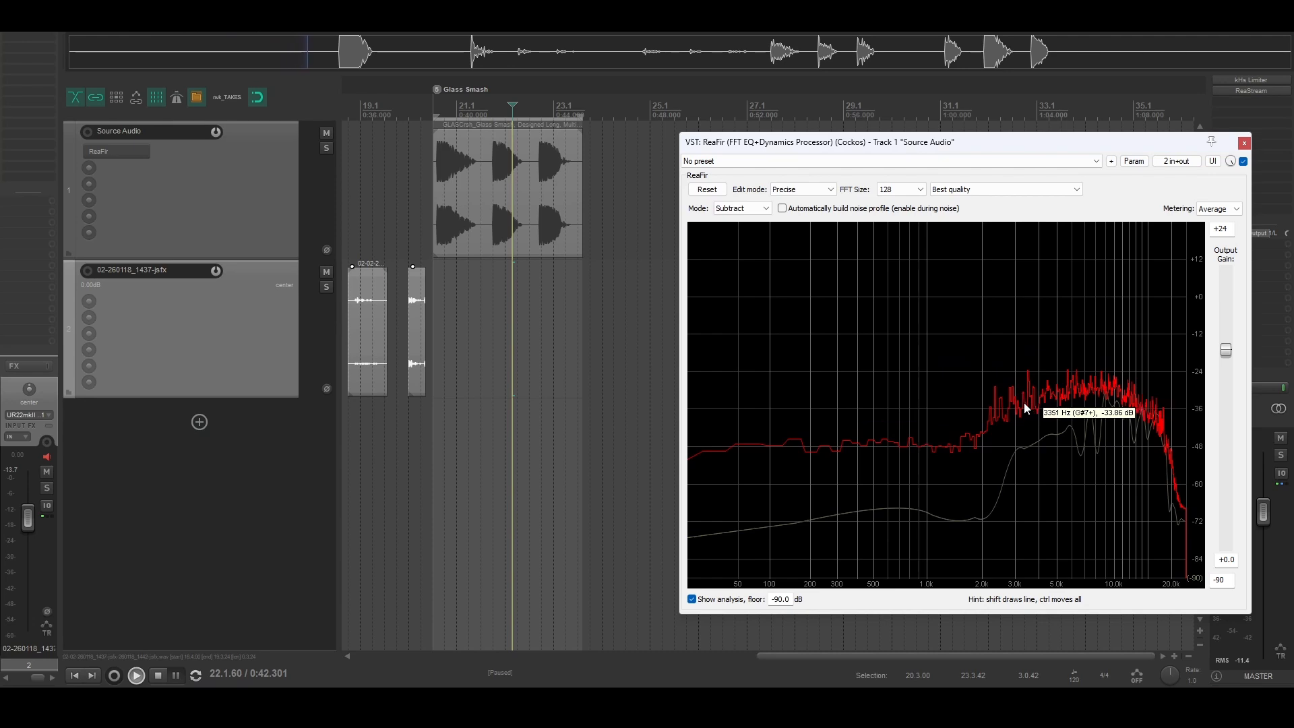
drag(822, 278, 695, 223)
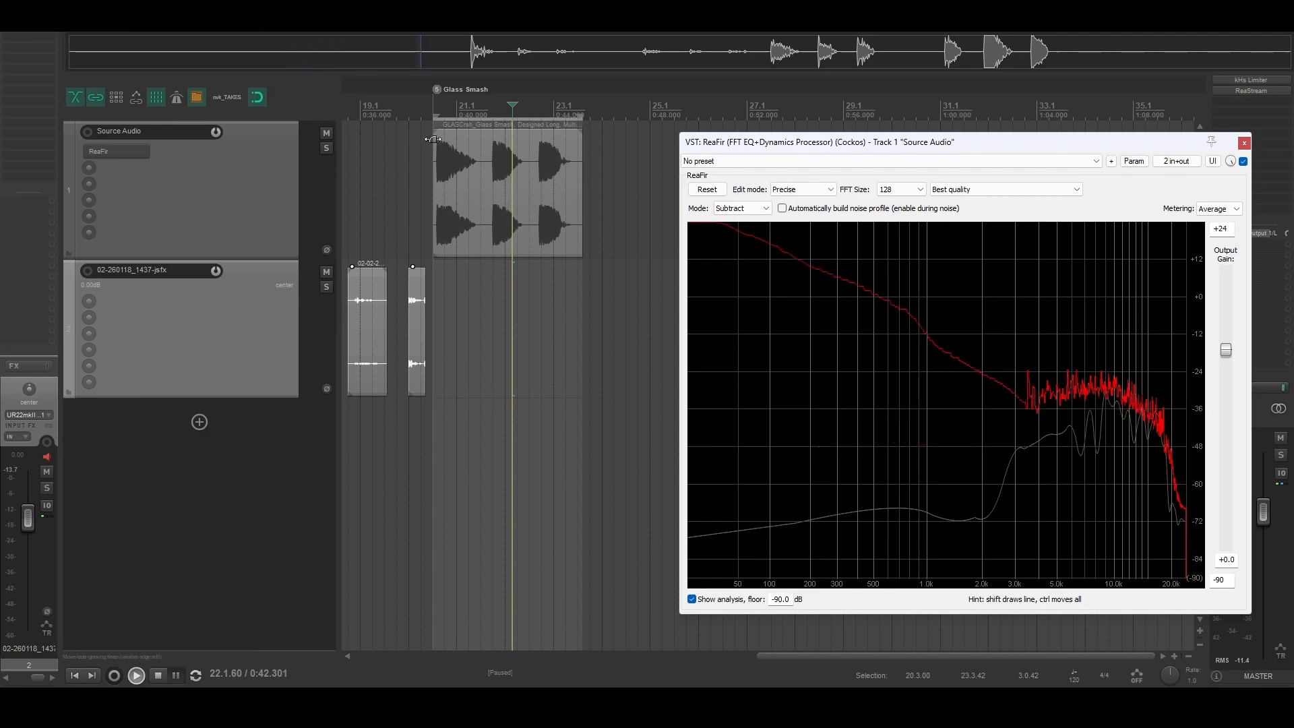
click(481, 106)
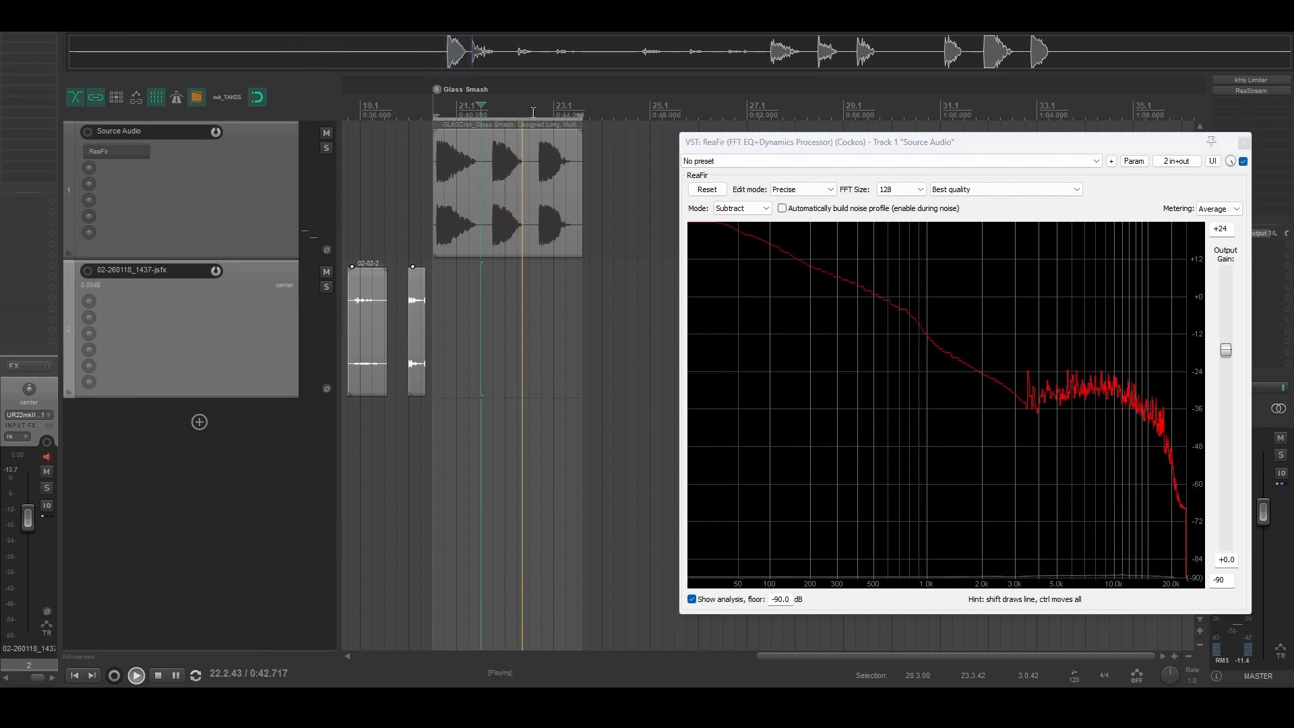
drag(1098, 353, 1097, 338)
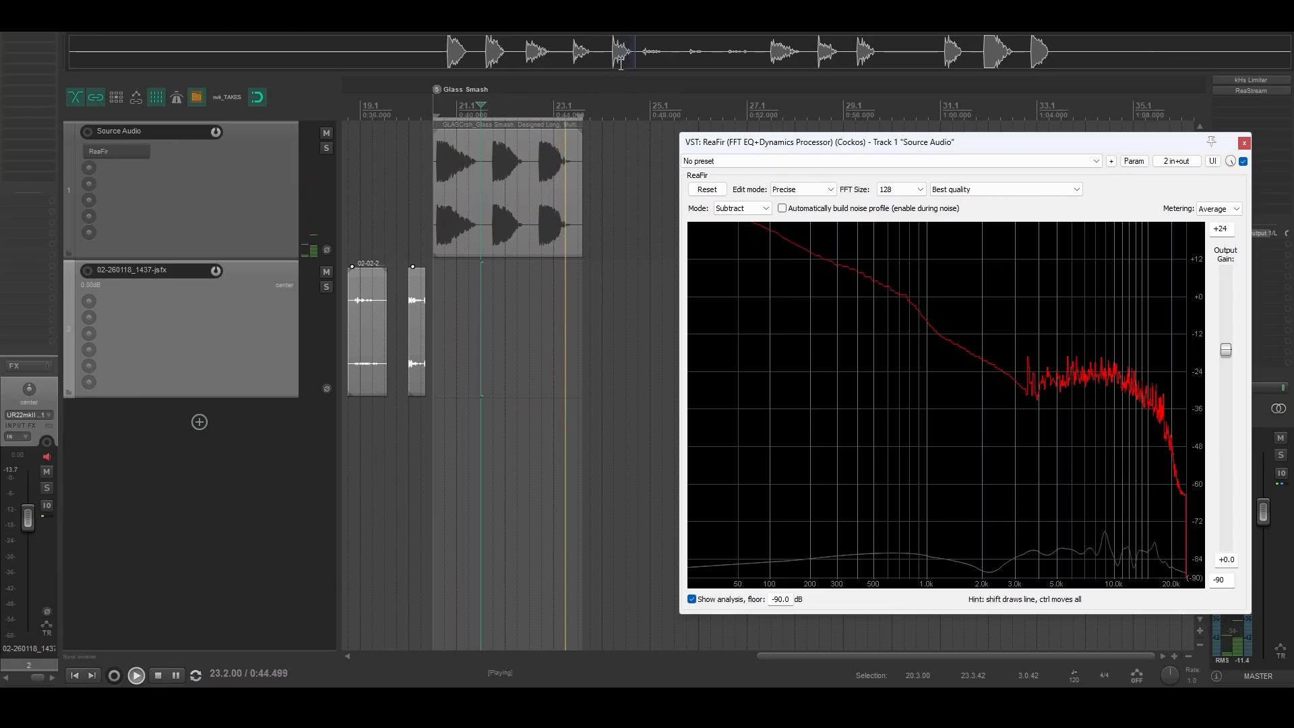
click(449, 339)
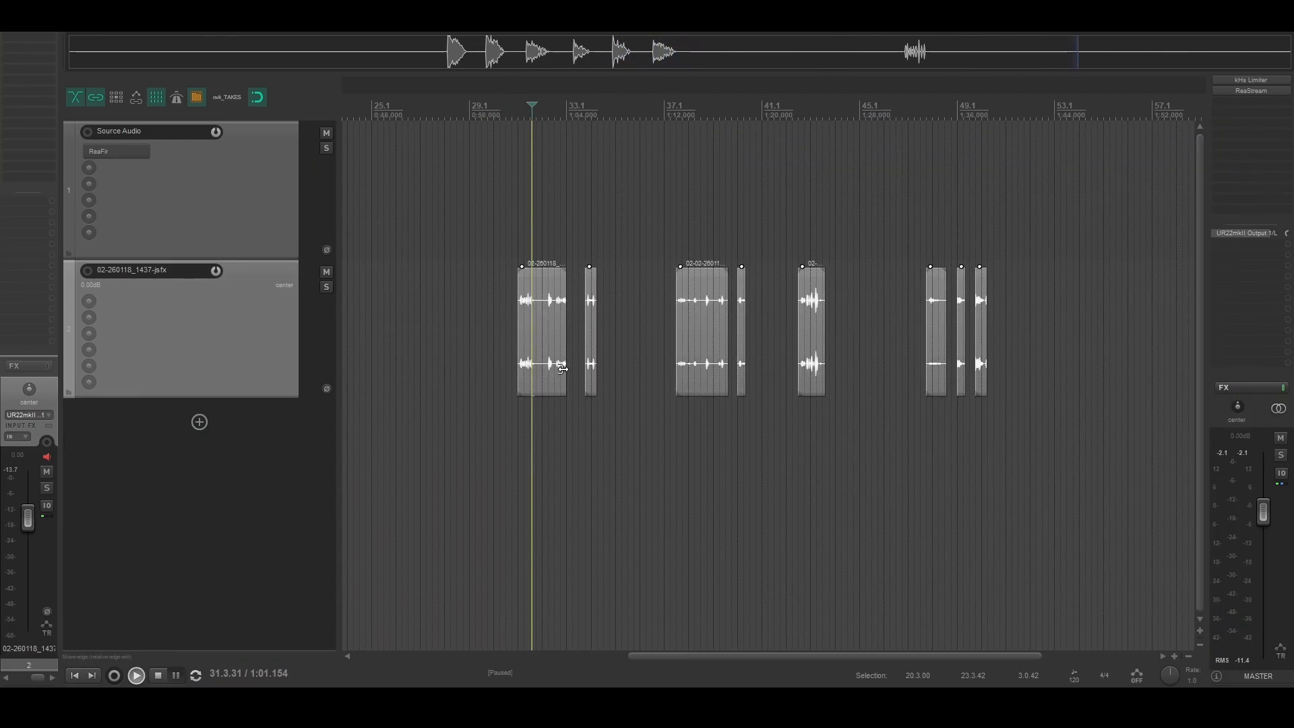
- Normalize all captured clips on the second track and set the playback position ahead of the first one
scroll(808, 383, left, 3)
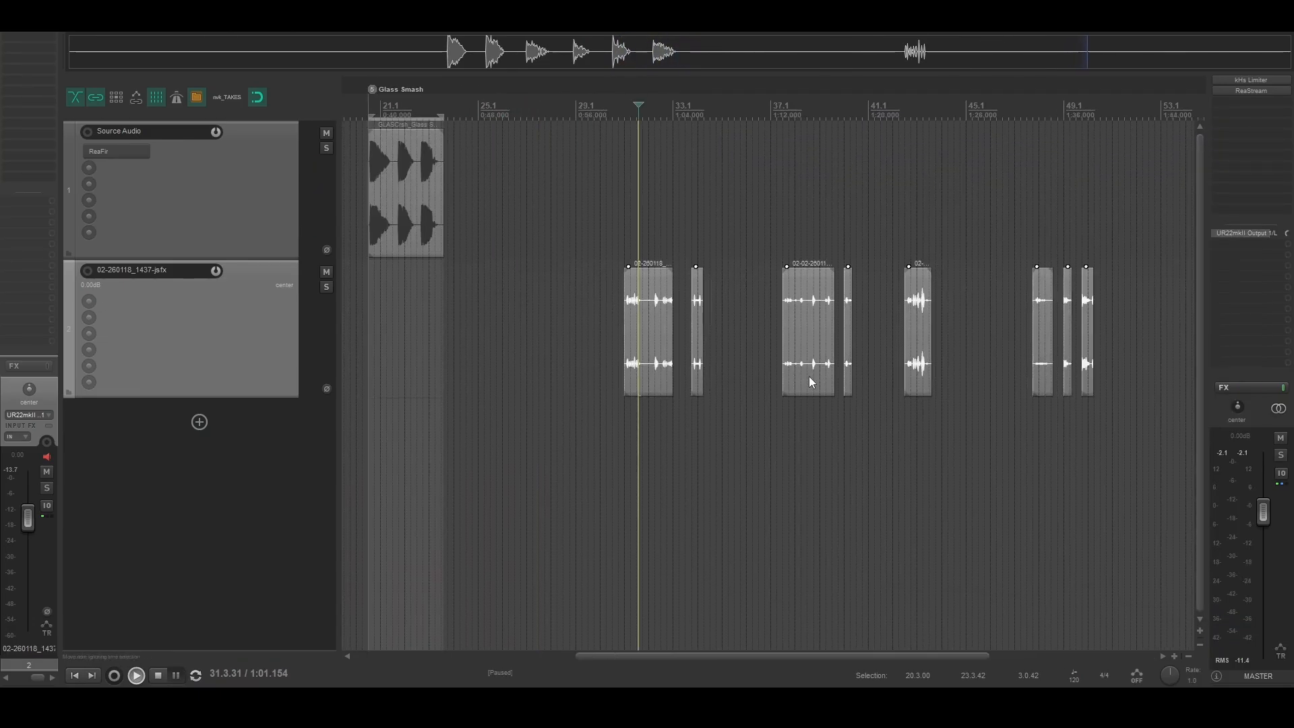
scroll(808, 382, right, 2)
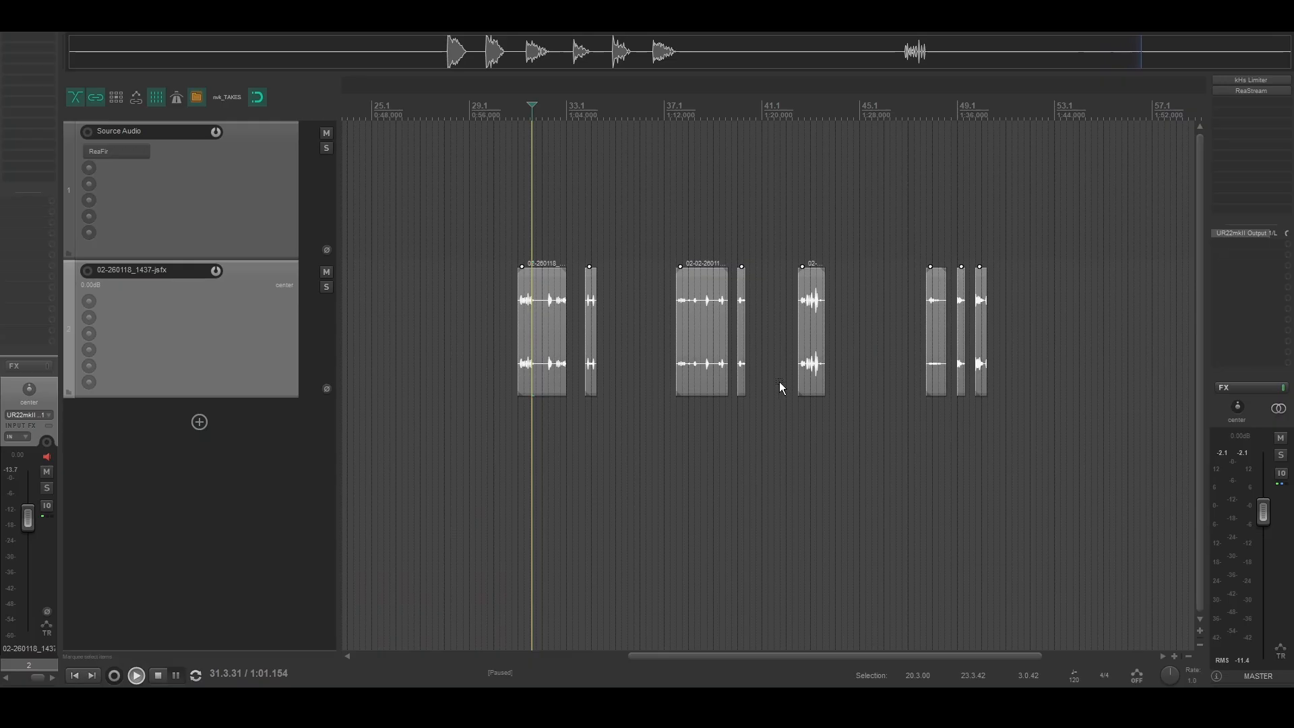
key(n)
click(769, 291)
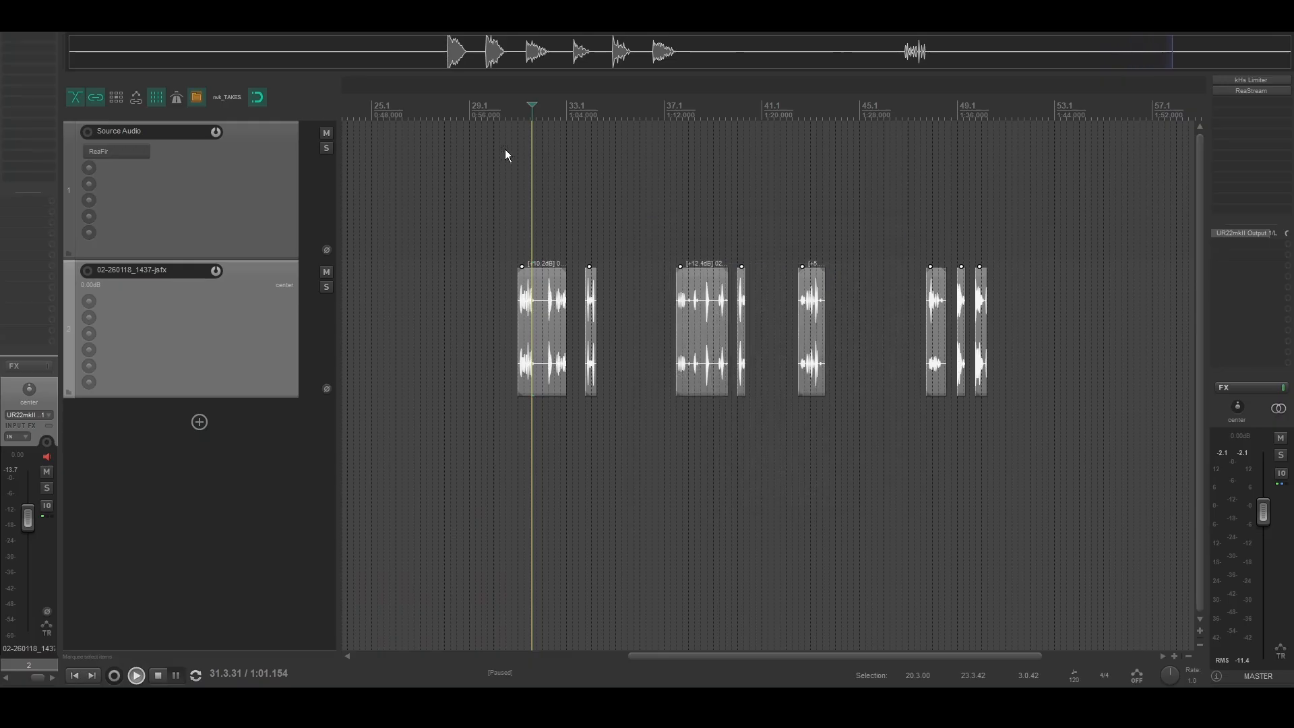
click(516, 108)
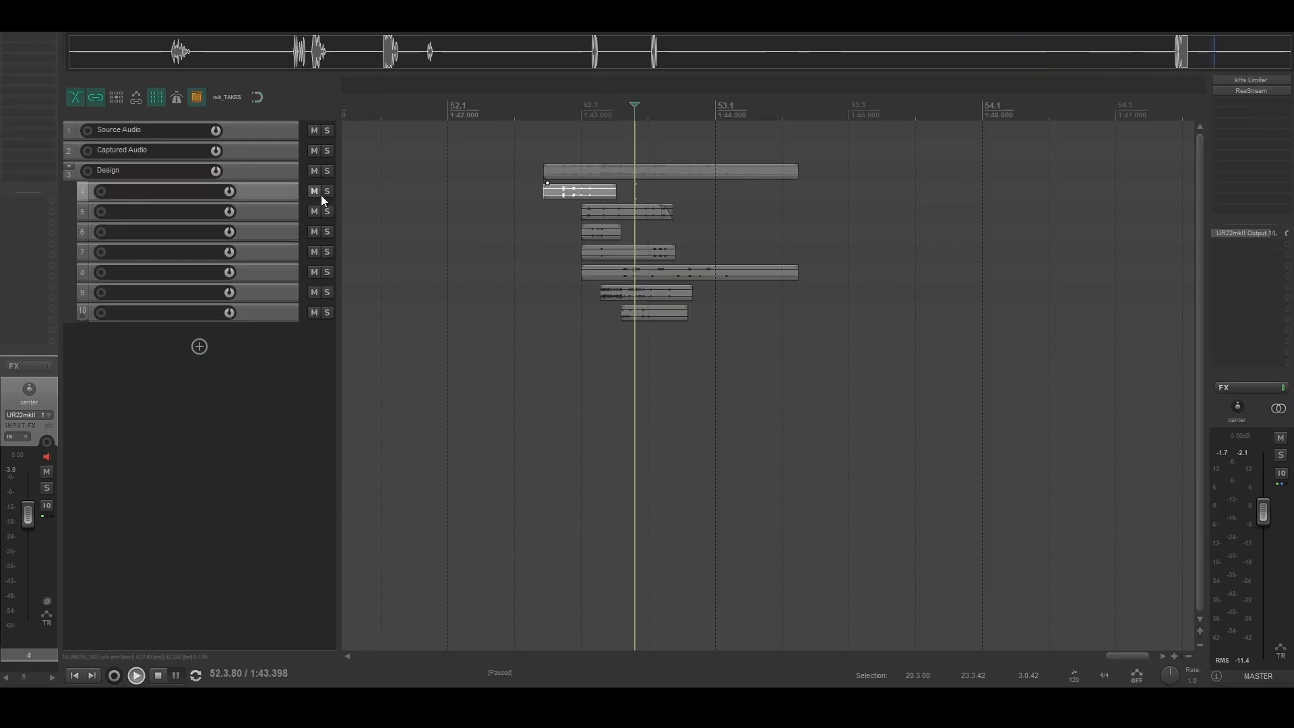
- Play the track 4 layer soloed and add ReaEQ to it with a high-shelf boost of 5 dB at about 2540 Hz
click(325, 193)
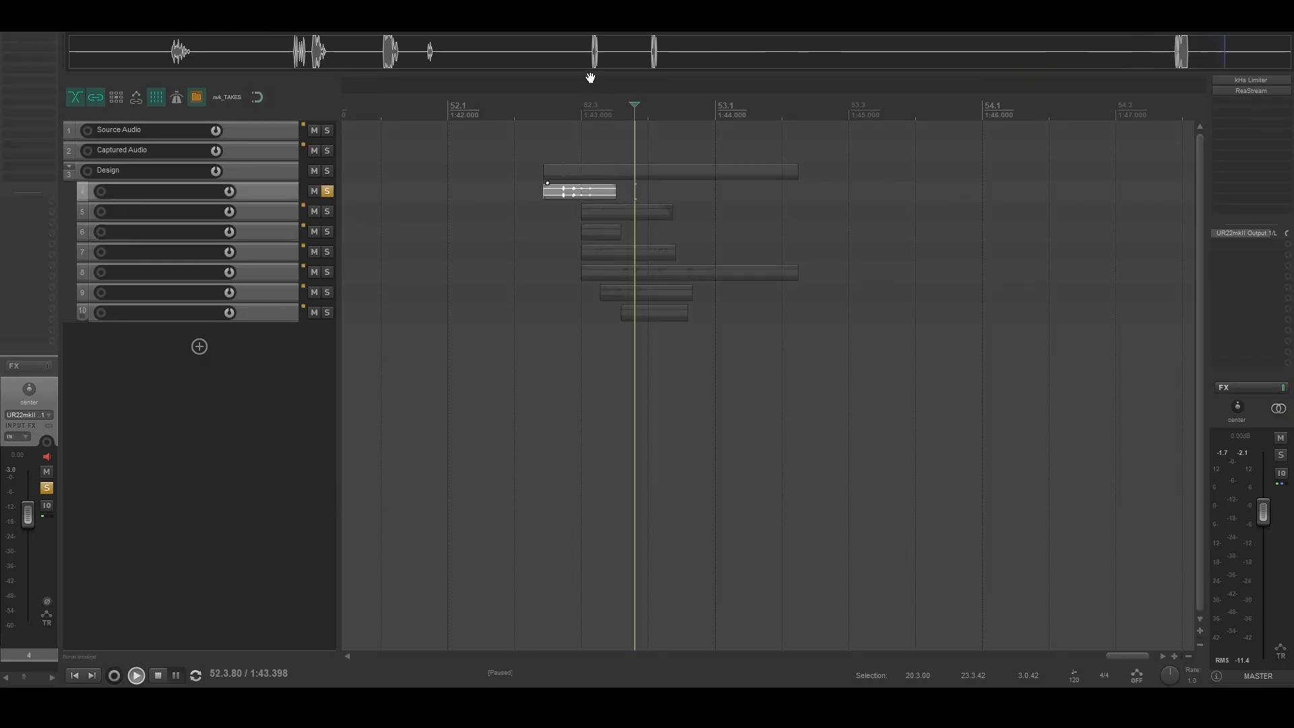
click(538, 106)
key(space)
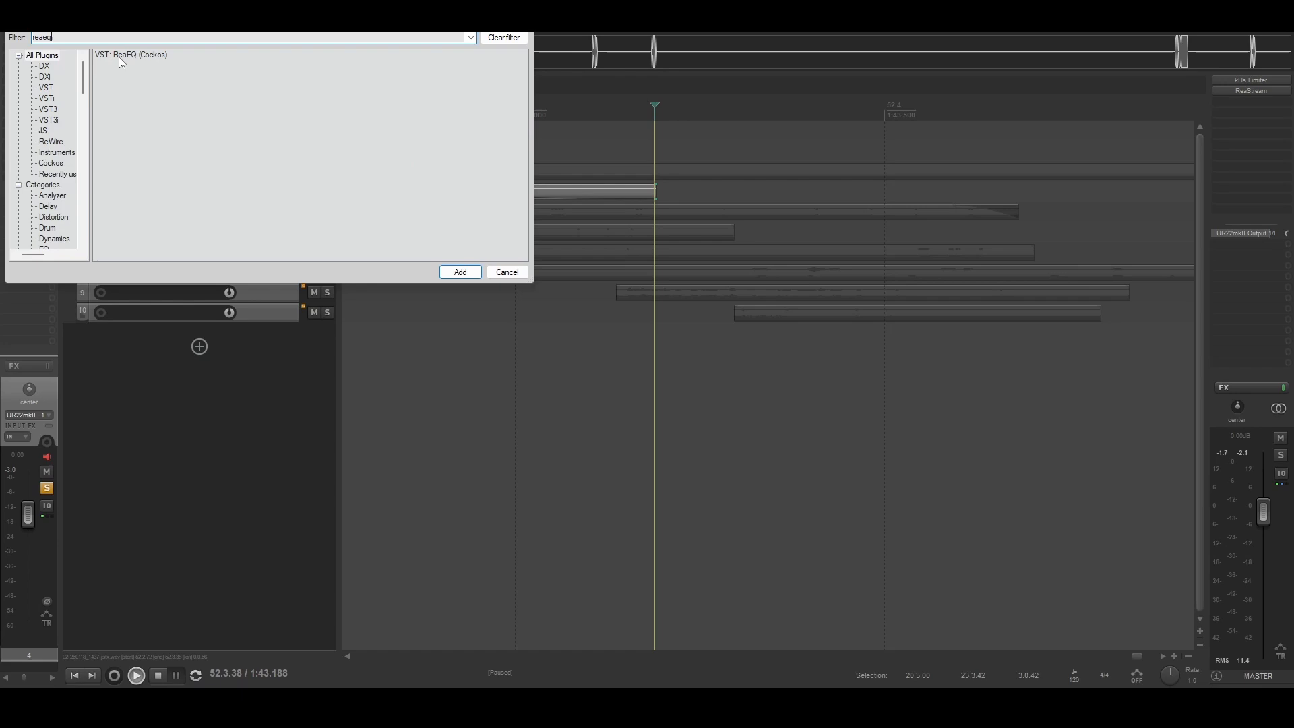
double_click(119, 56)
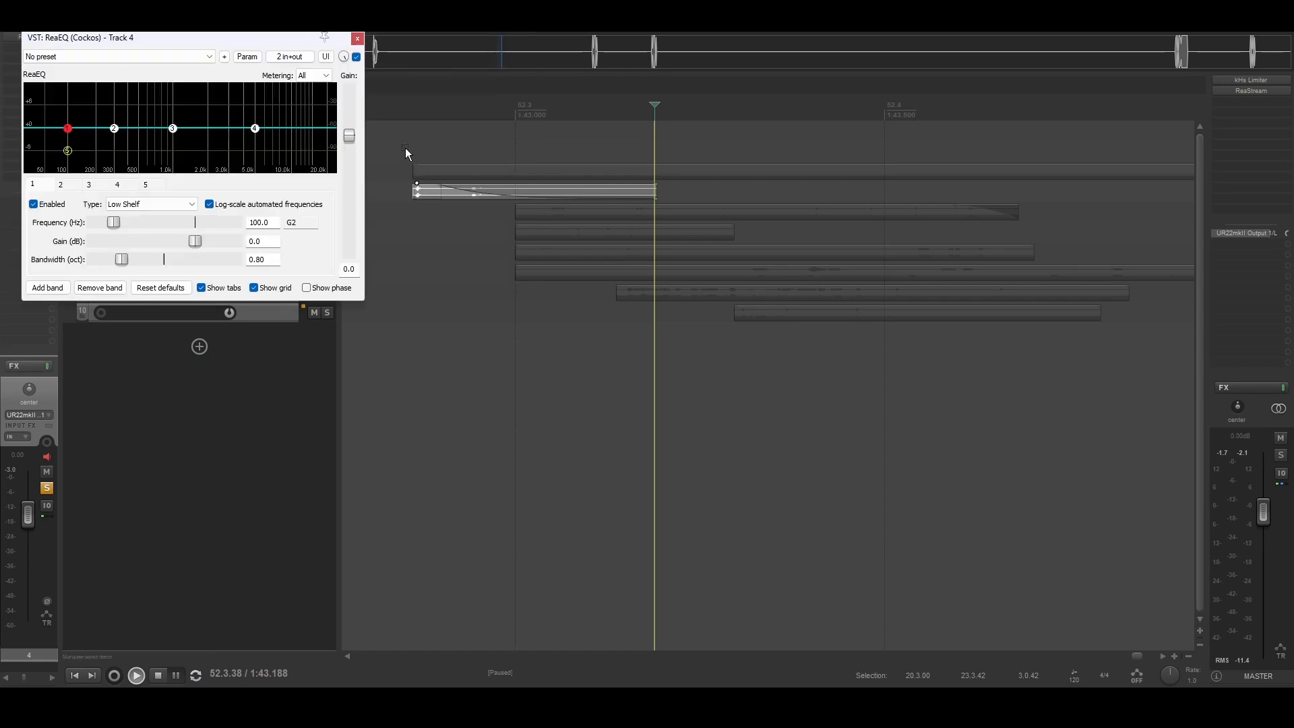
drag(255, 128, 245, 119)
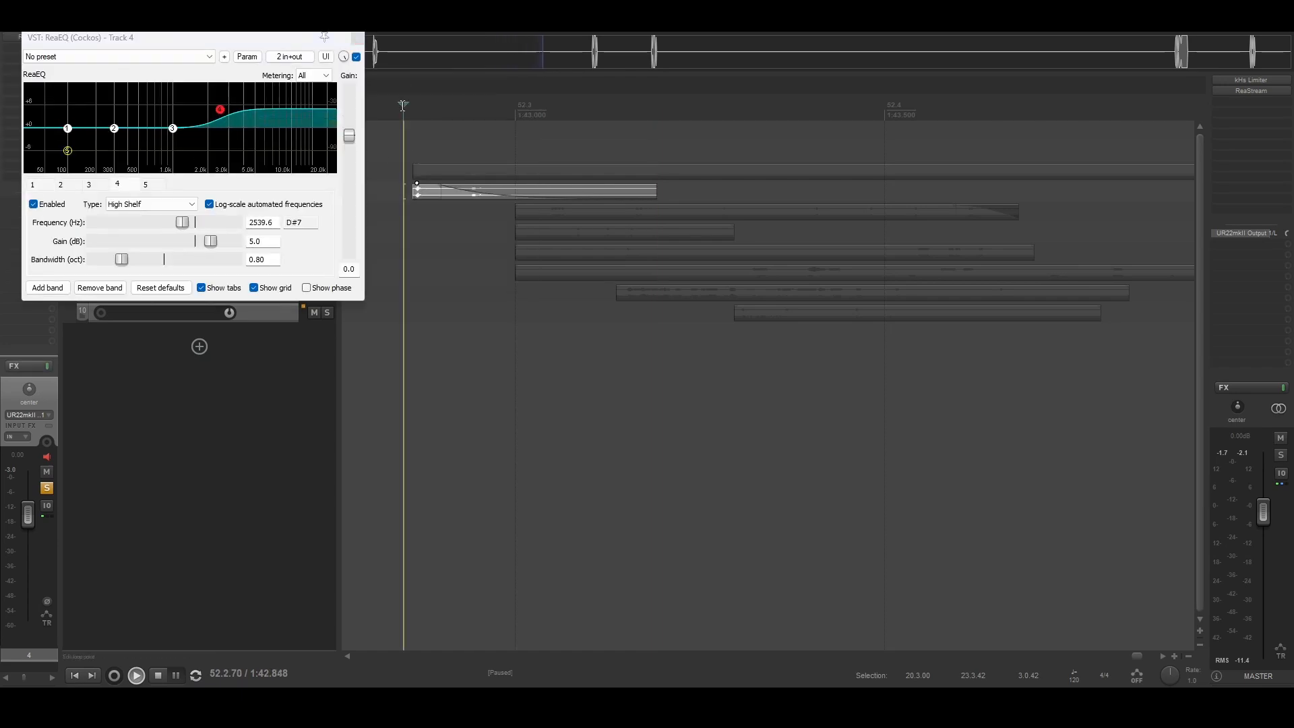
- Move the faded track 5 clip earlier so it starts together with the track 4 clip, and play it back
click(716, 213)
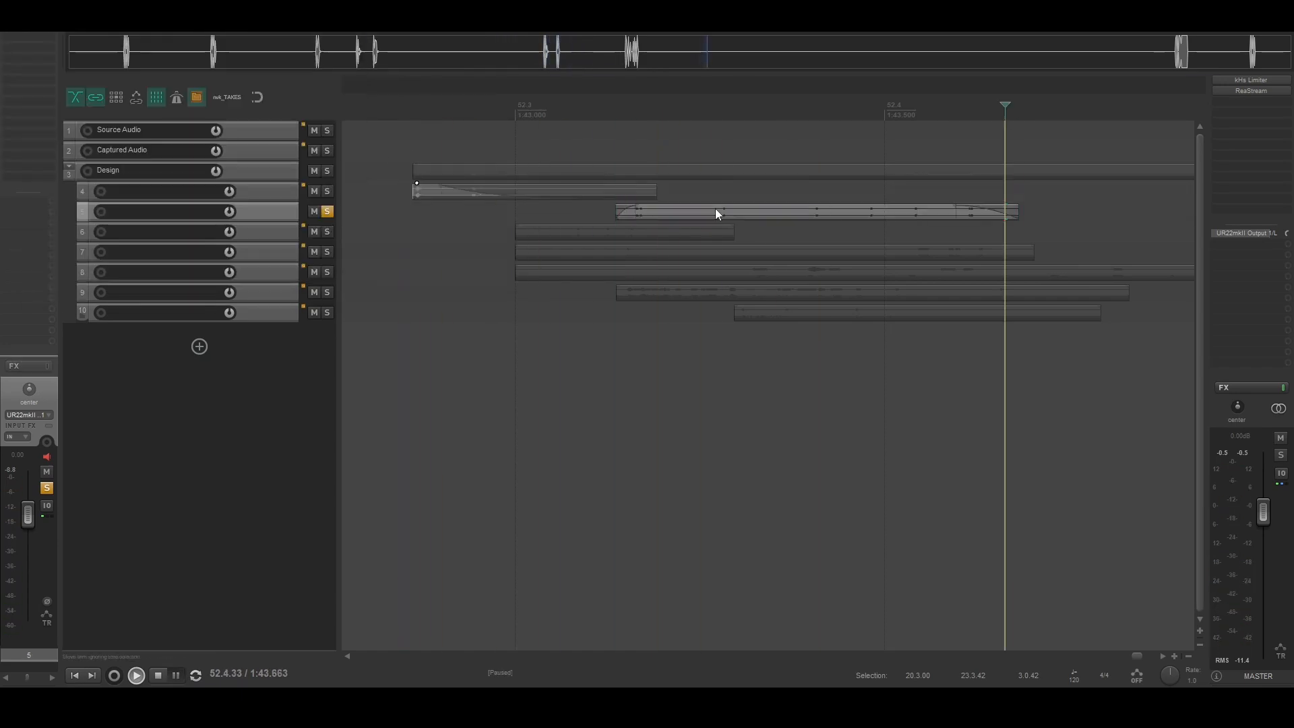
drag(715, 213, 512, 216)
click(403, 110)
key(space)
- Play the track 6 and track 7 layers, each soloed
key(ctrl+space)
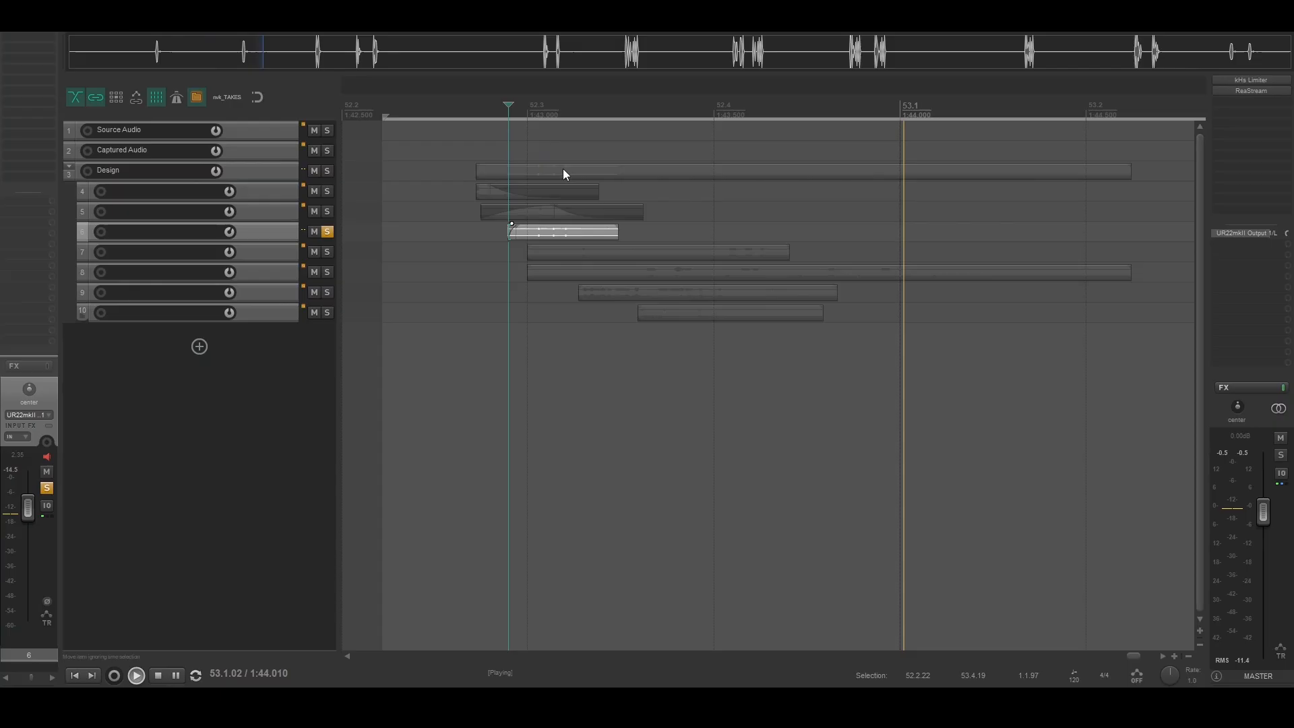
key(ctrl+space)
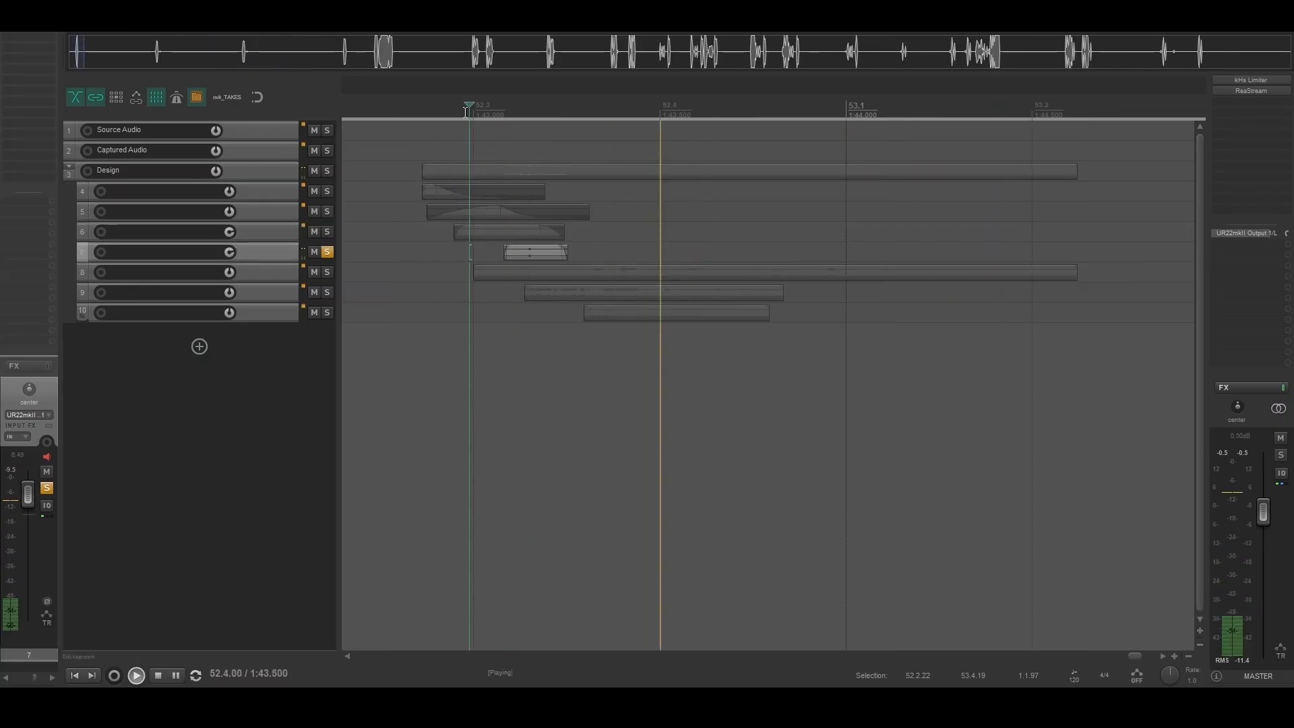
click(453, 99)
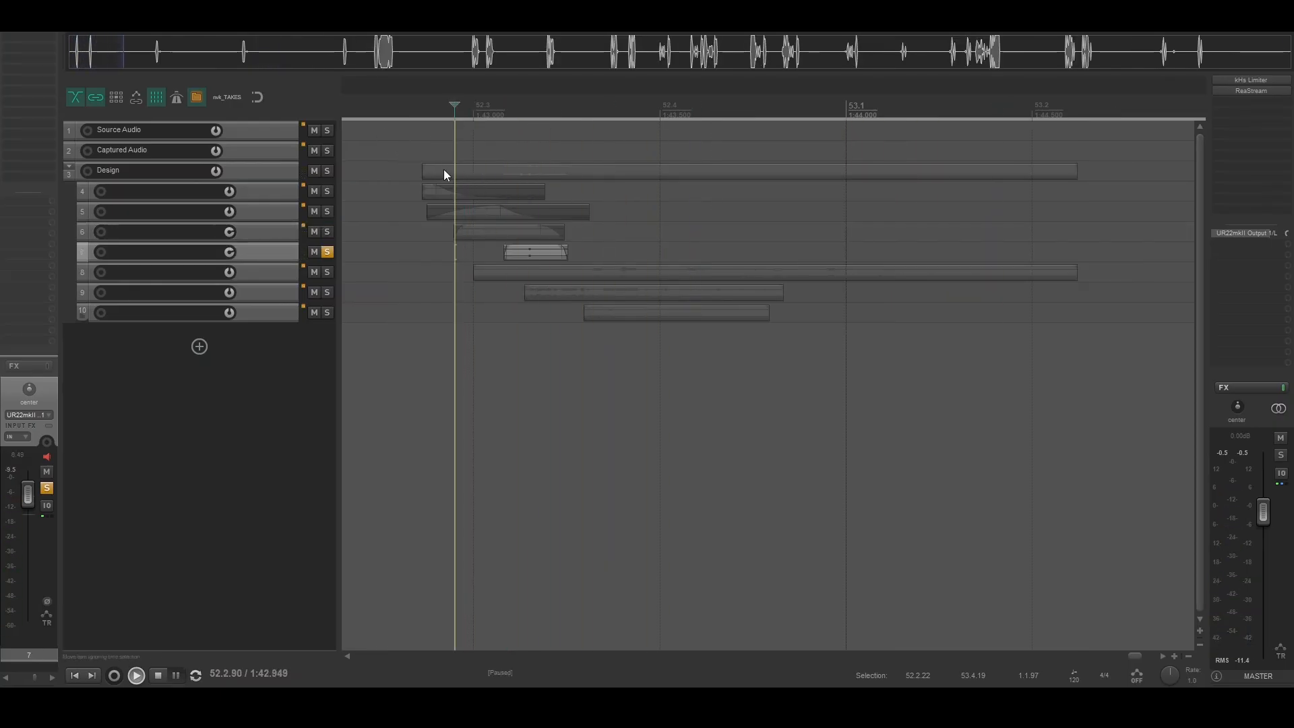
key(space)
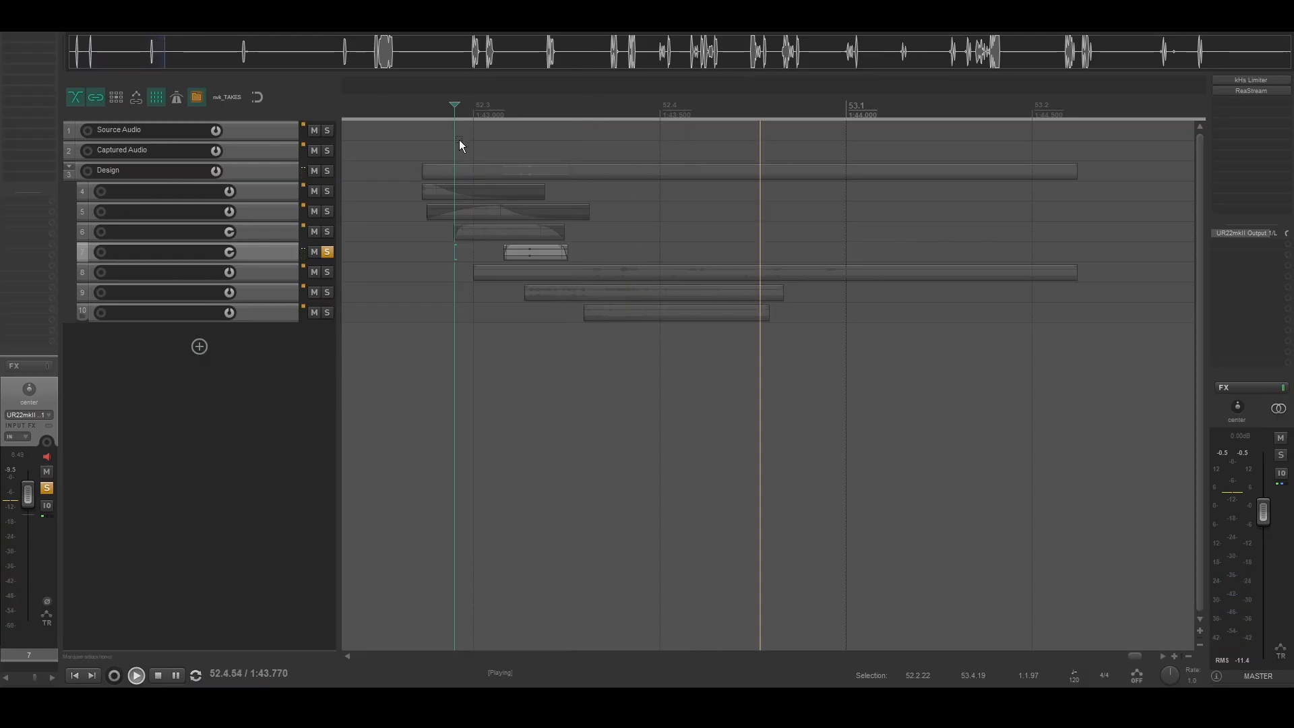
- Play the track 8 and track 9 layers soloed and shorten the track 8 clip from its end
click(573, 270)
key(space)
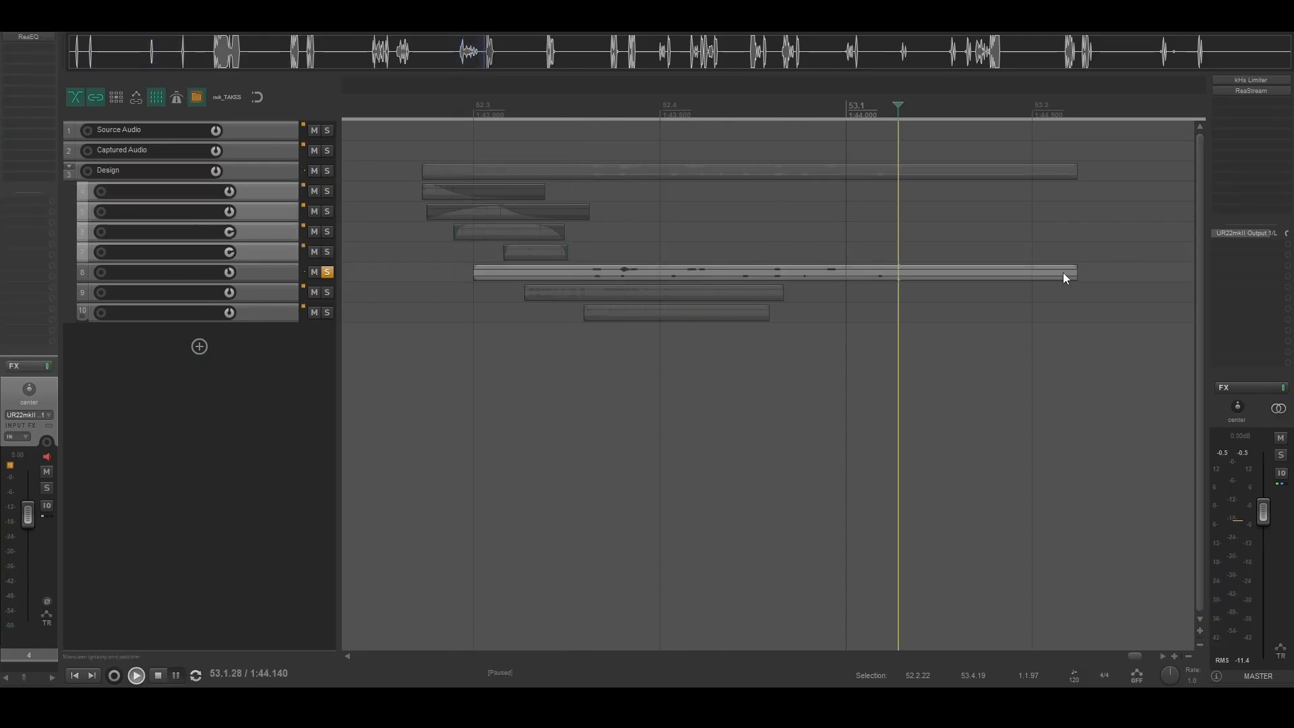
drag(1073, 271, 800, 271)
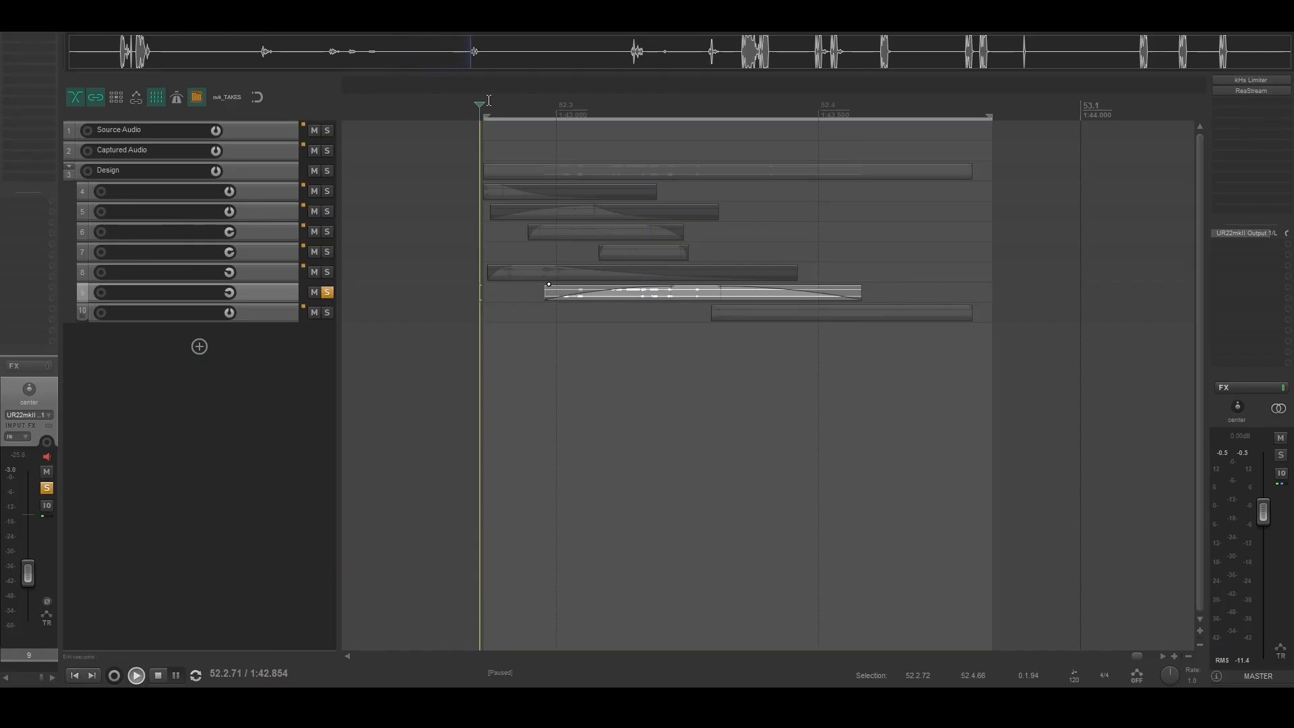
key(space)
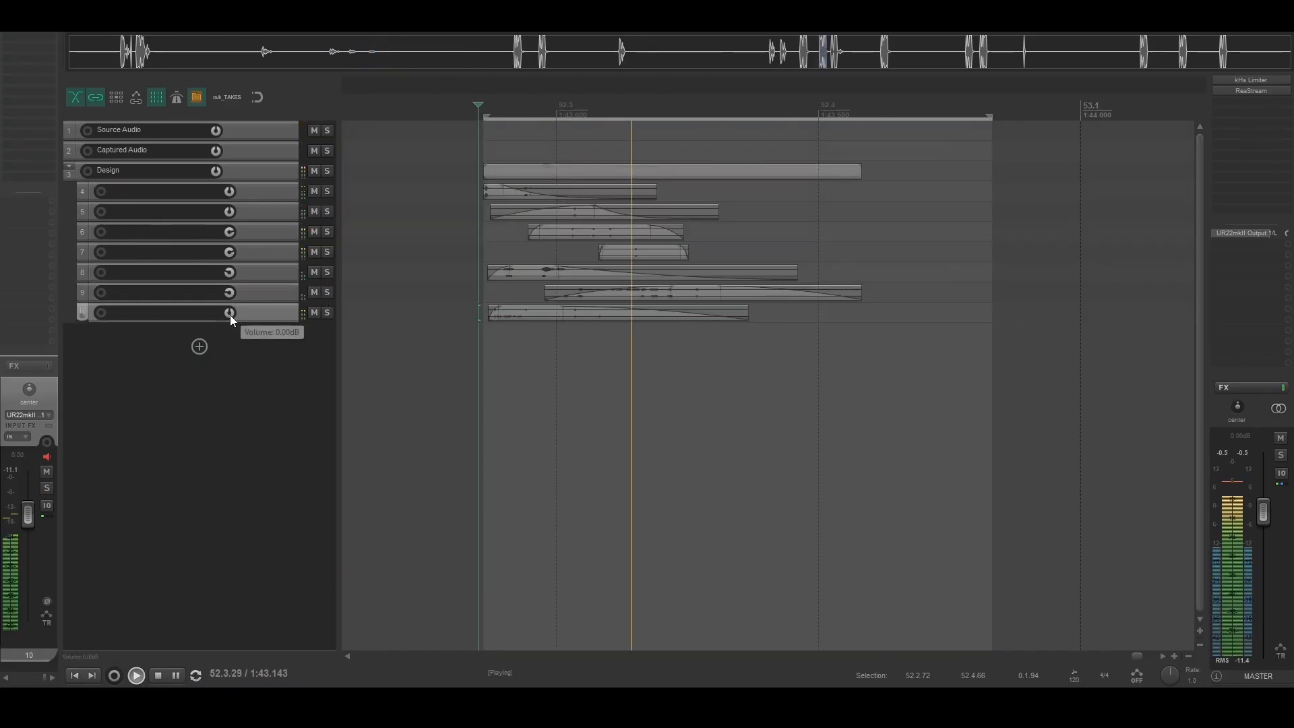
- Set the track 10 clip's fade-out to 0.353 s and play all the Design layers together
key(space)
click(564, 307)
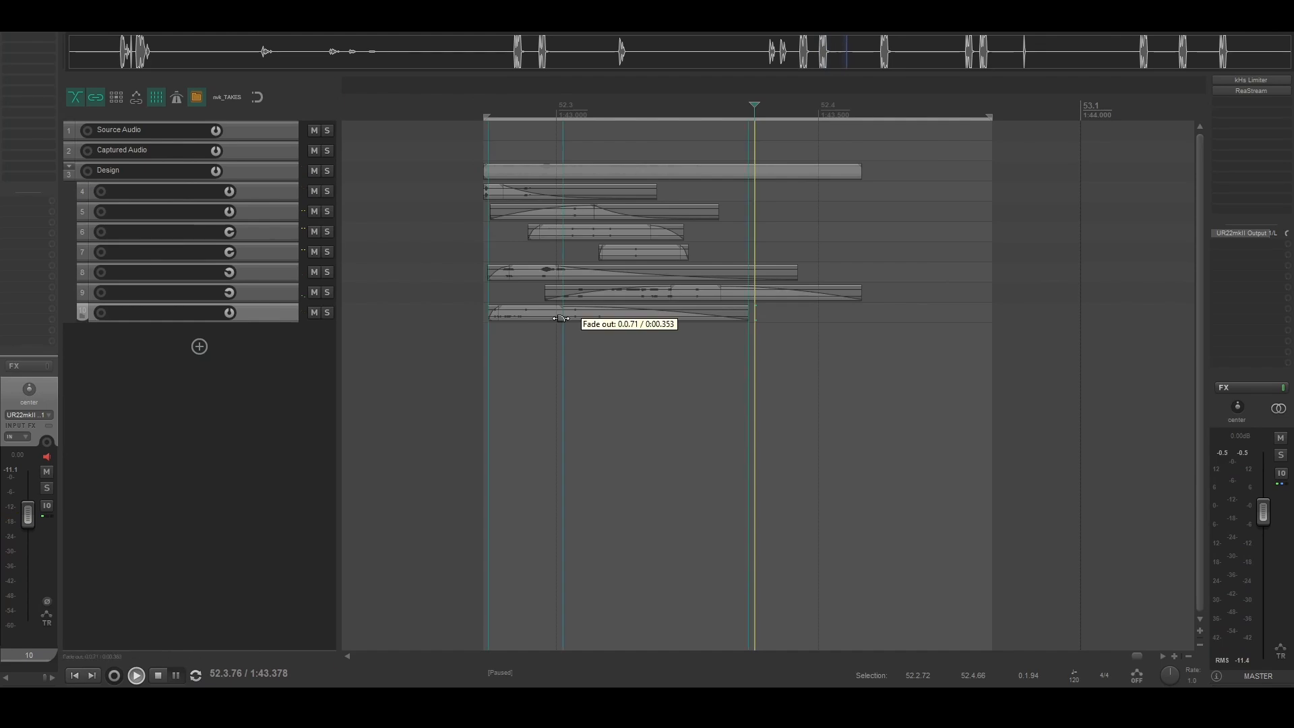
key(space)
key(space)
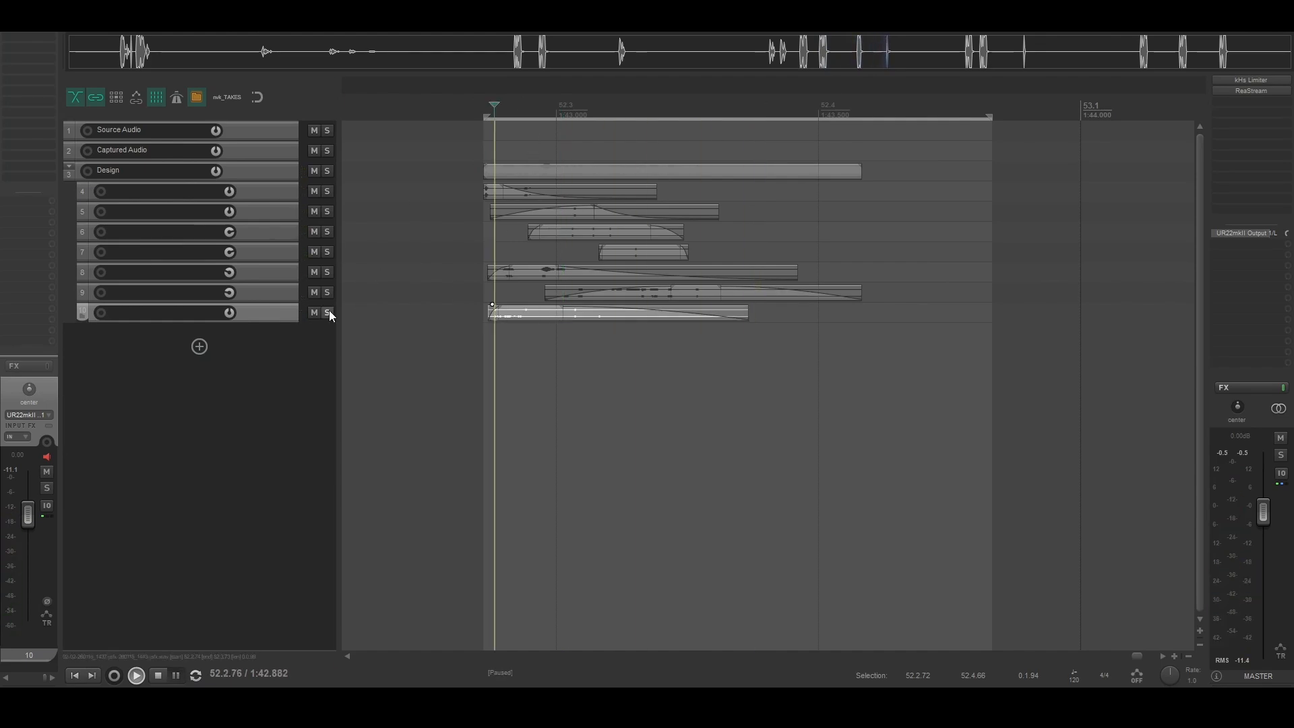
key(ctrl+z)
key(space)
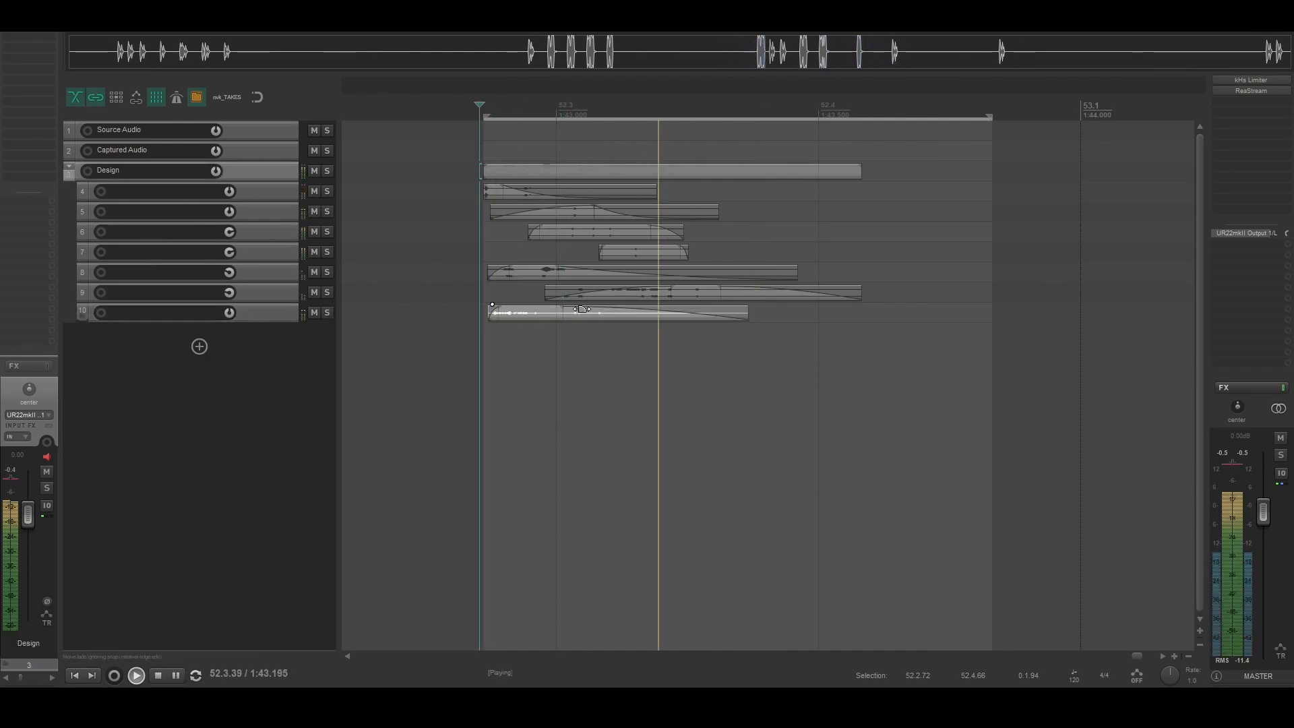
key(space)
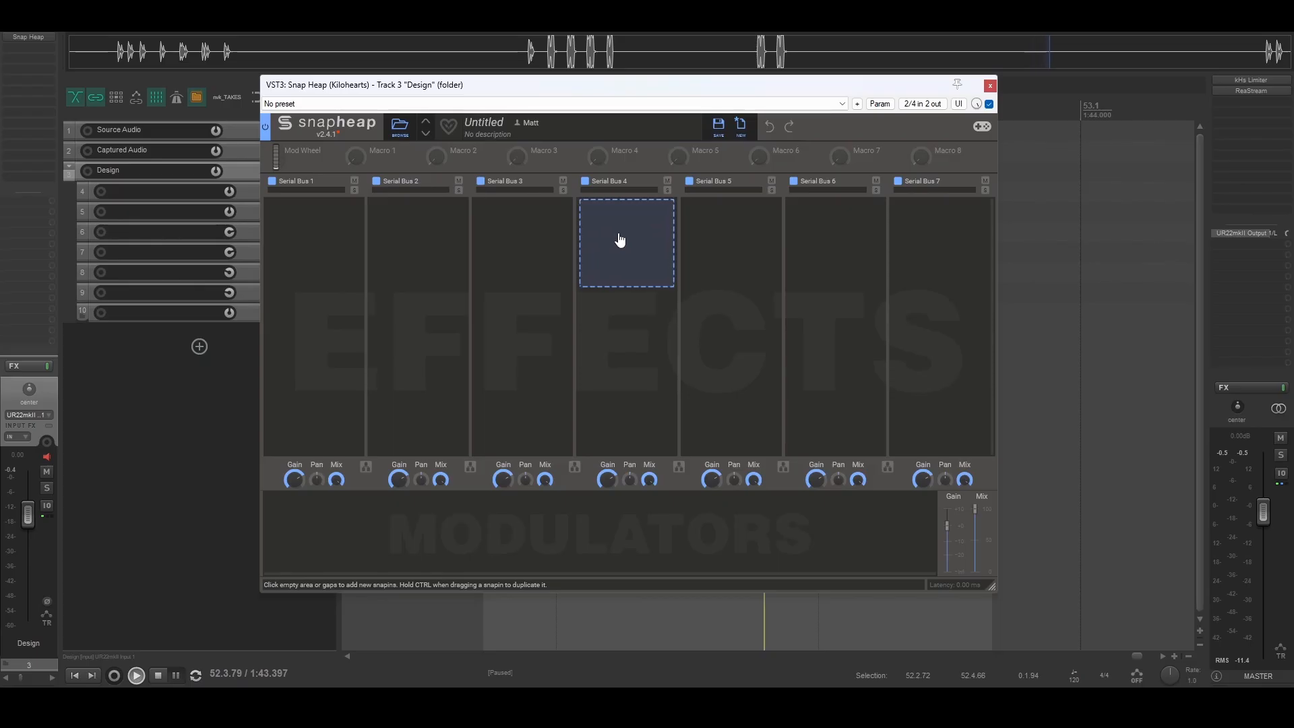
- In Snap Heap on the Design track, add a 3-voice Ensemble to Serial Bus 4 and a Distortion to Serial Bus 5
click(620, 240)
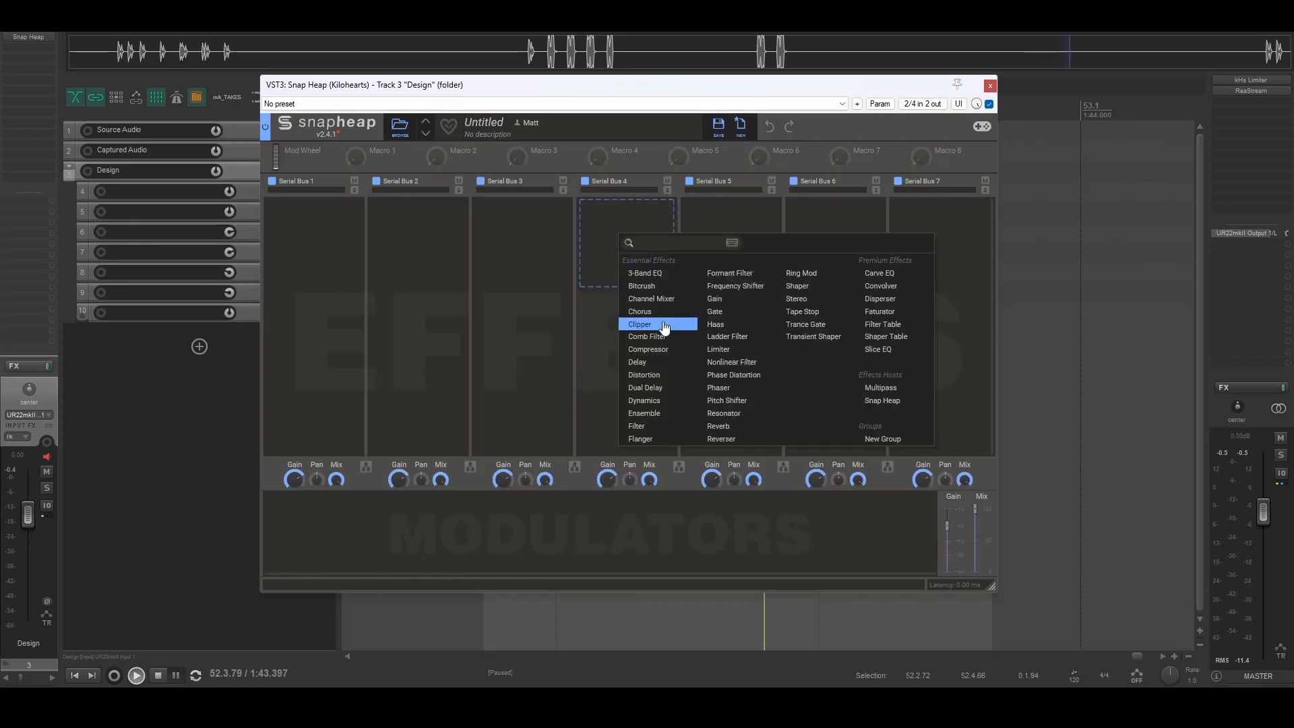
click(674, 414)
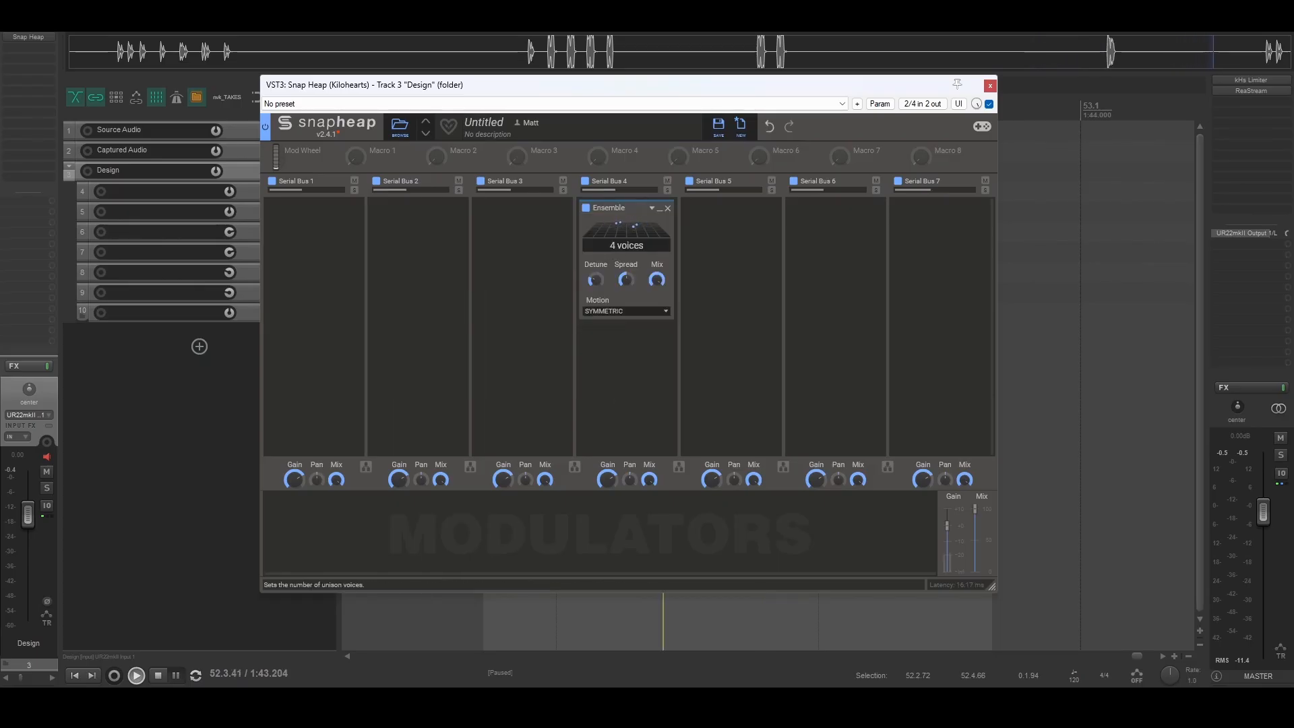
drag(608, 248, 612, 282)
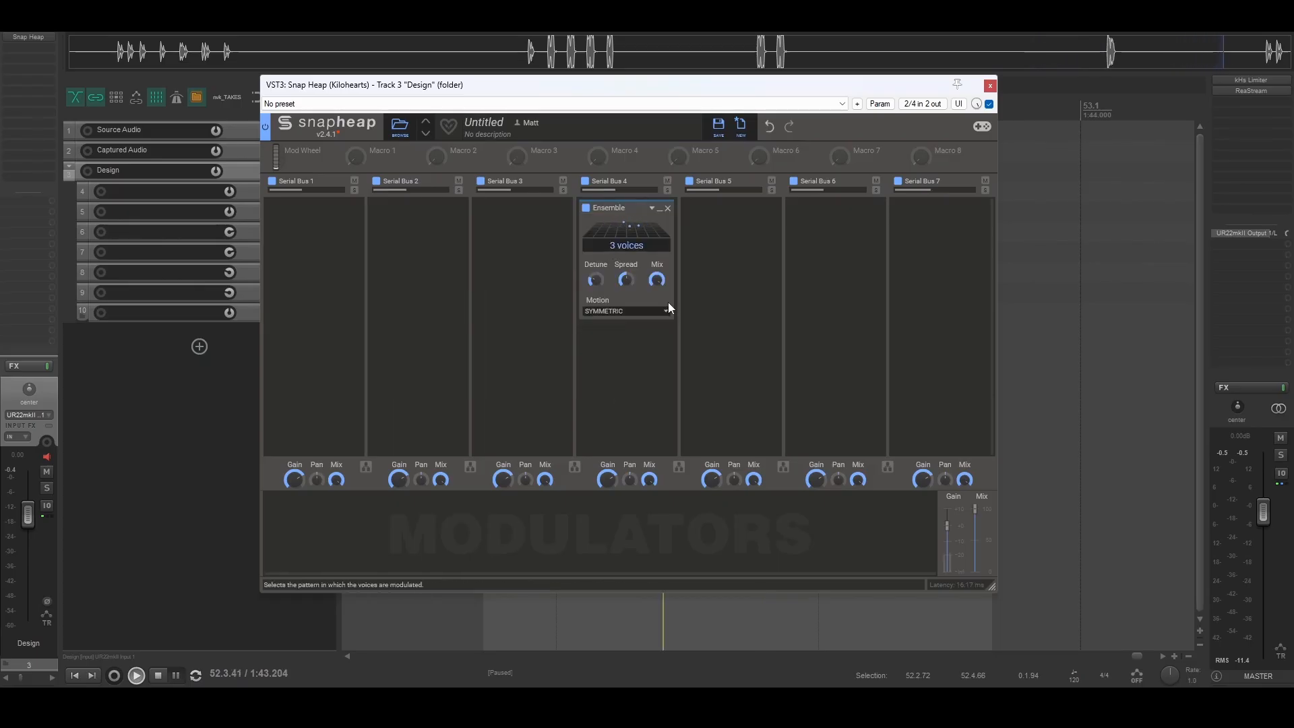
click(699, 245)
click(732, 405)
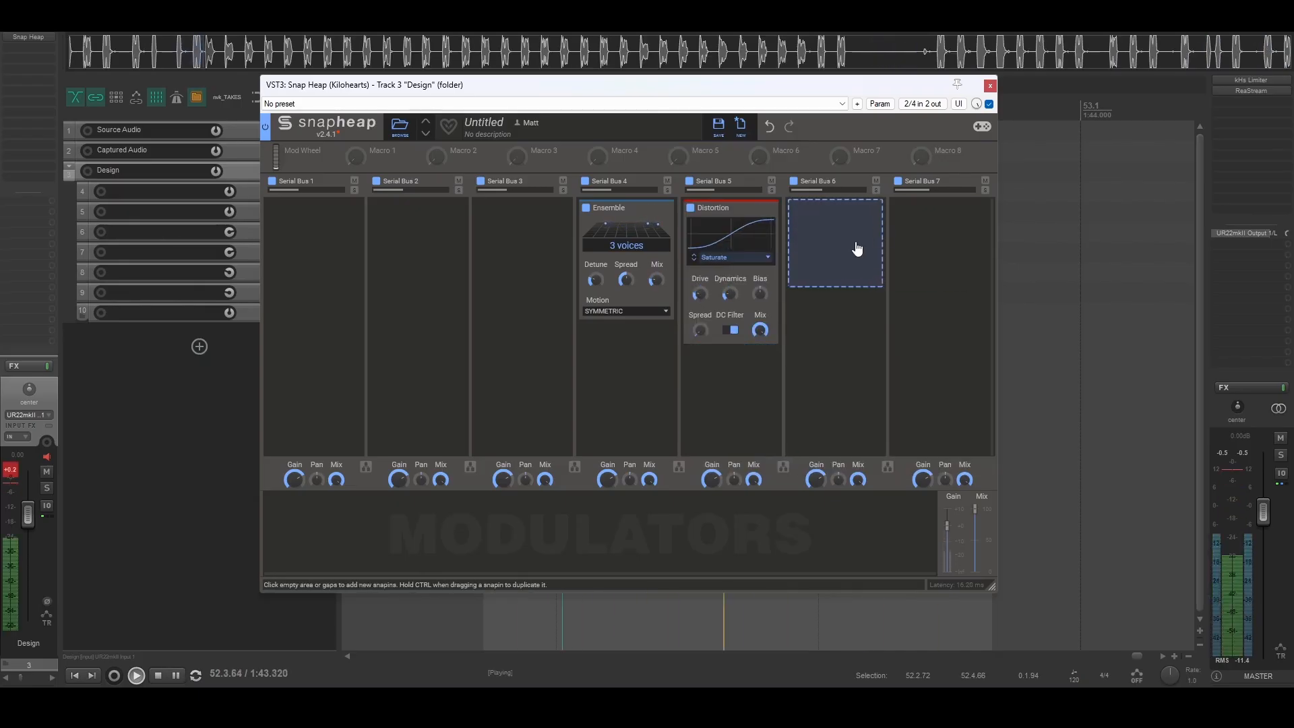
- Add a peak Filter to Serial Bus 6, adjust its gain, and play the design through it
click(856, 249)
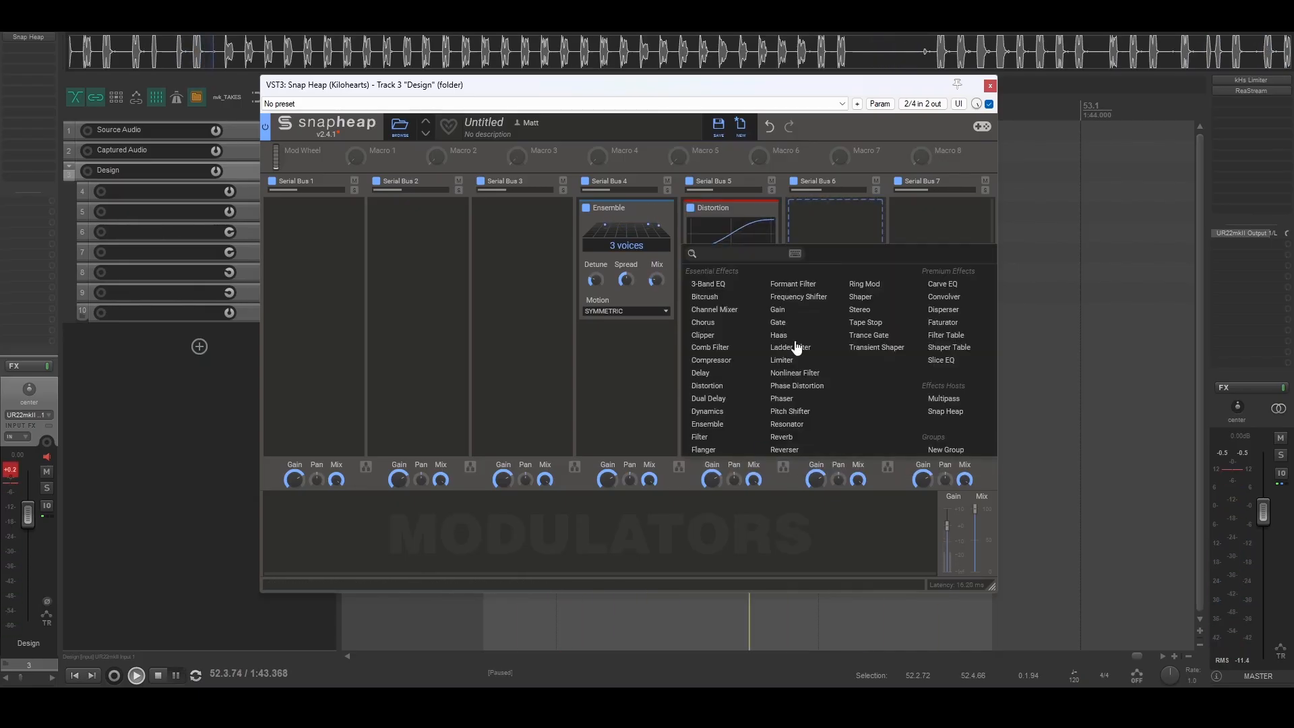
click(738, 436)
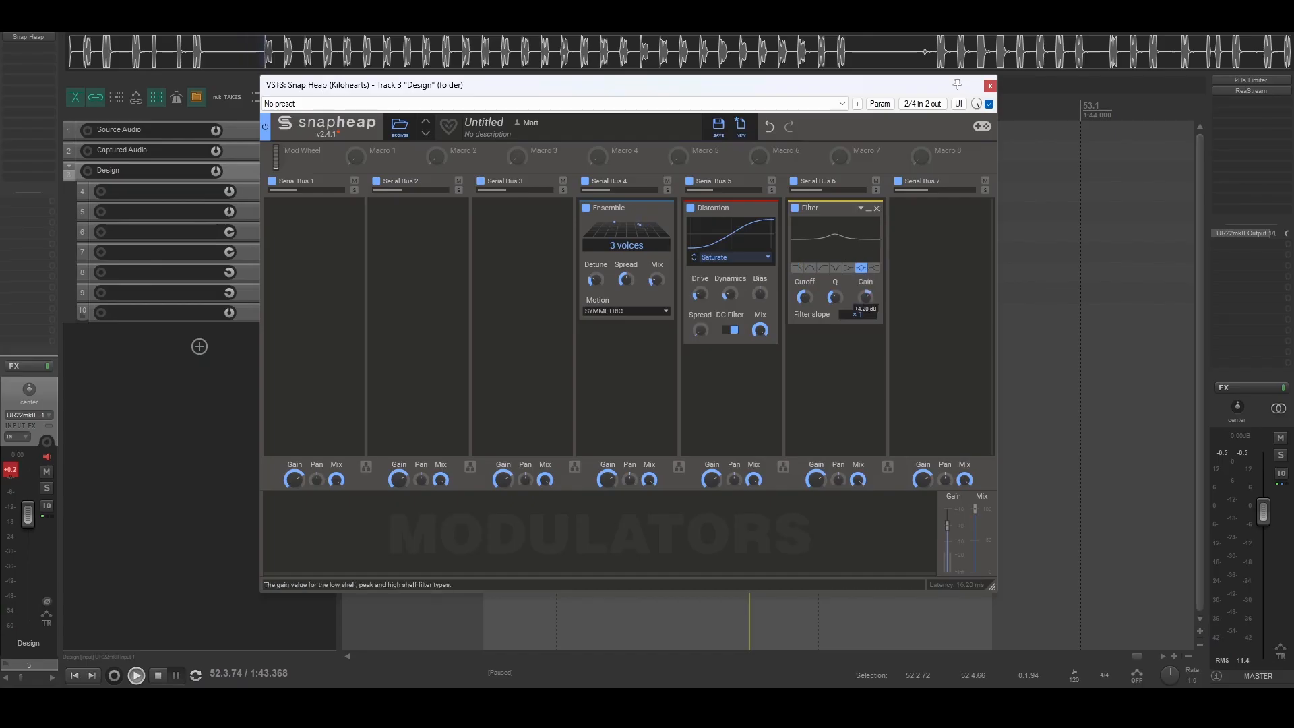
key(space)
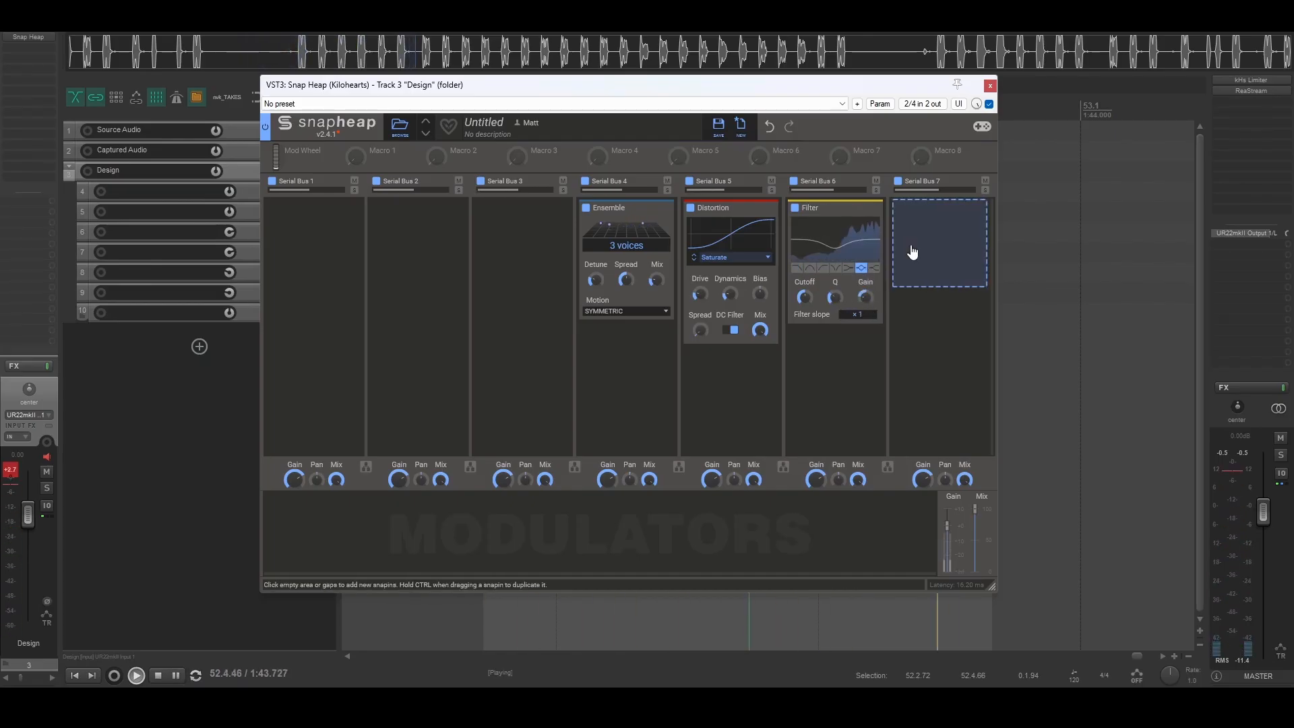
- Add a low-pass Filter to Serial Bus 7, lower its Q, and play the design through it
click(907, 246)
click(899, 237)
key(space)
drag(939, 297, 939, 315)
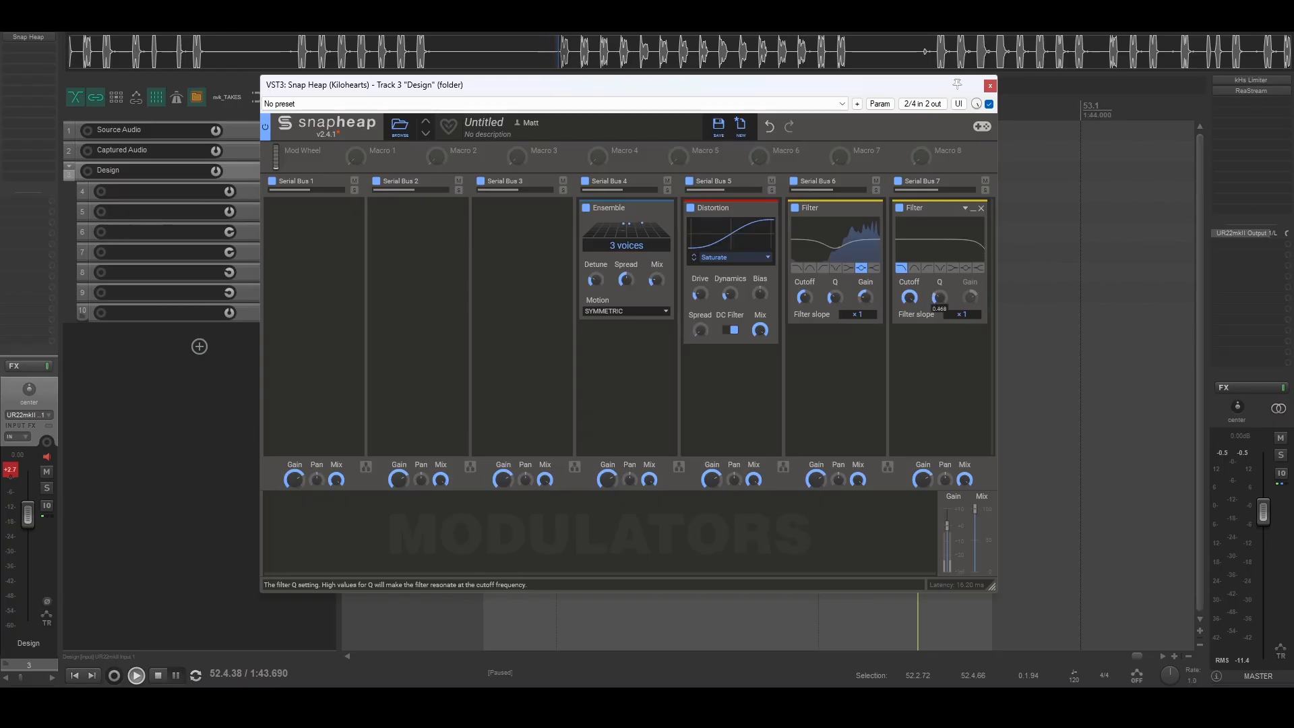
key(space)
key(space)
- Add a Ring Mod with a sine oscillator modulator to Serial Bus 2 and play the design through it
click(446, 221)
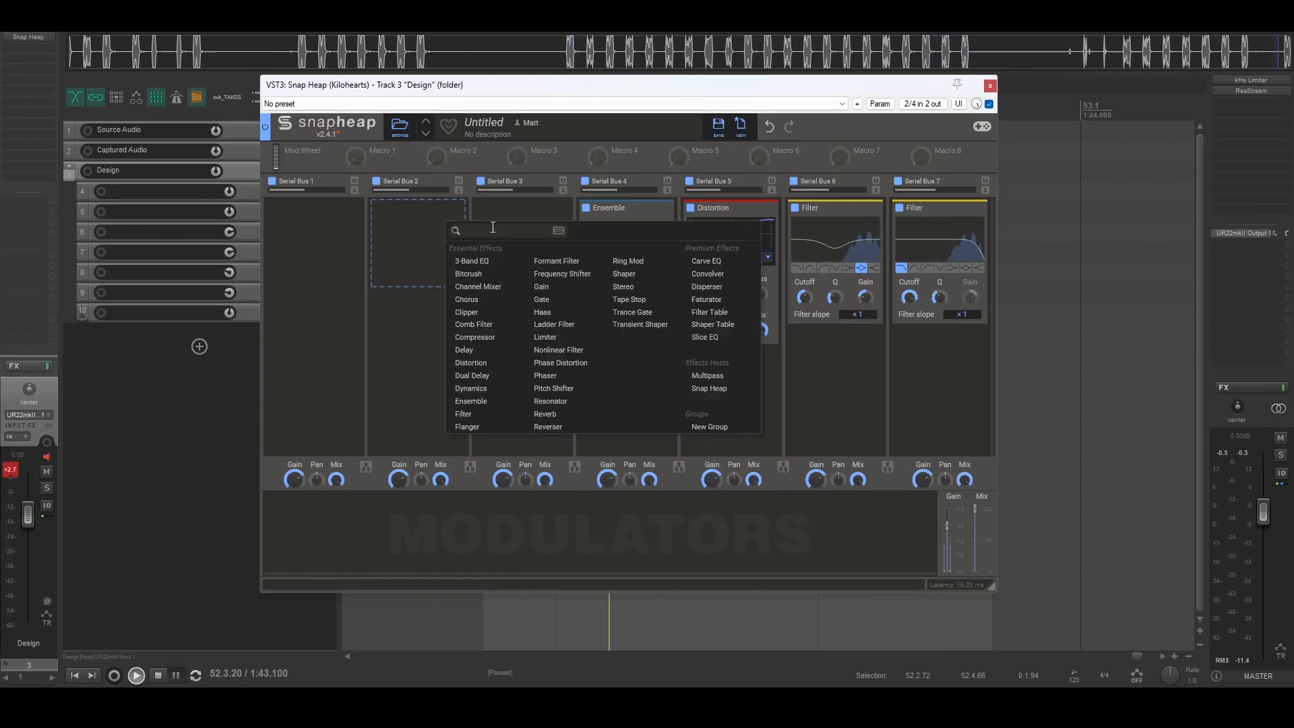
click(626, 263)
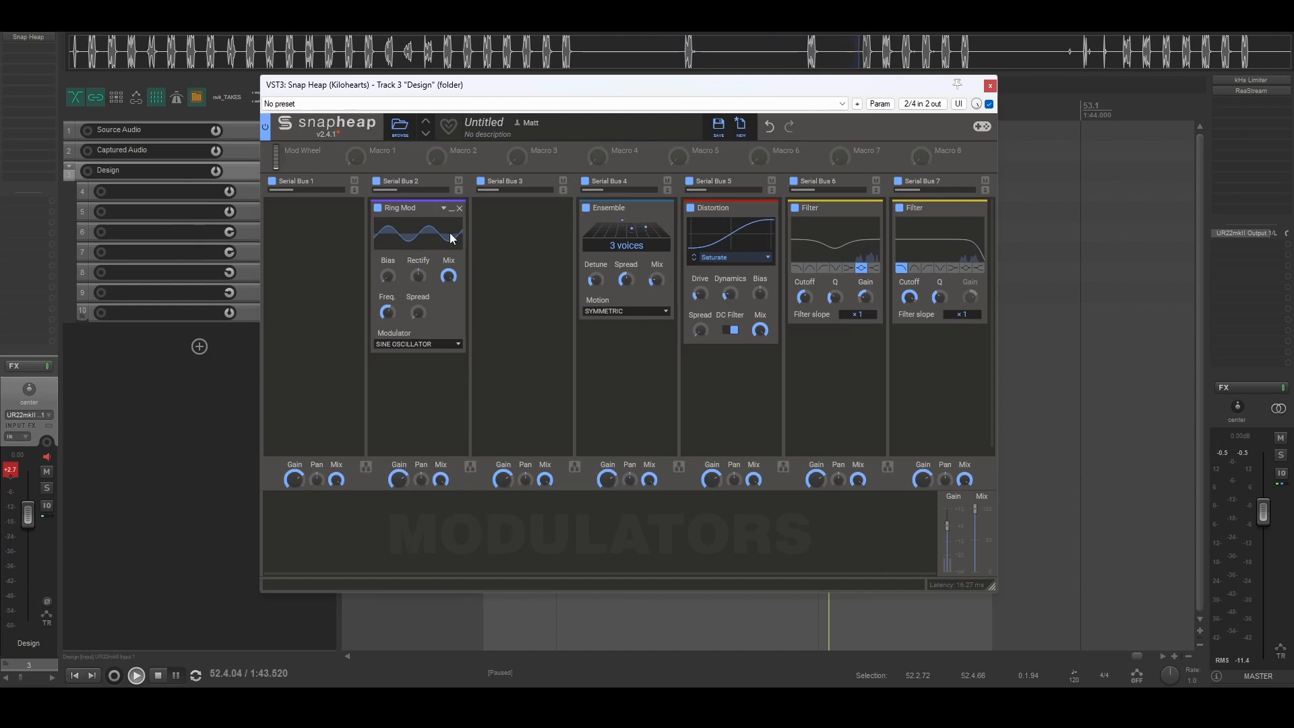
key(space)
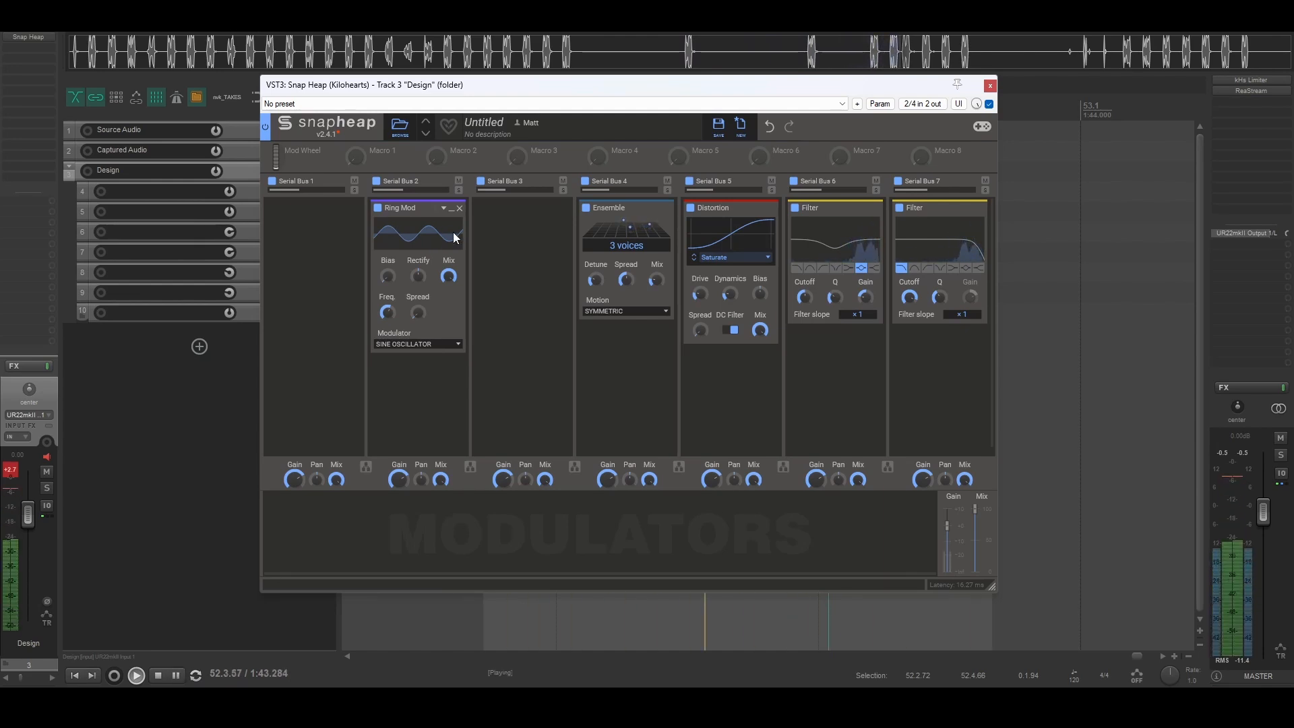
key(space)
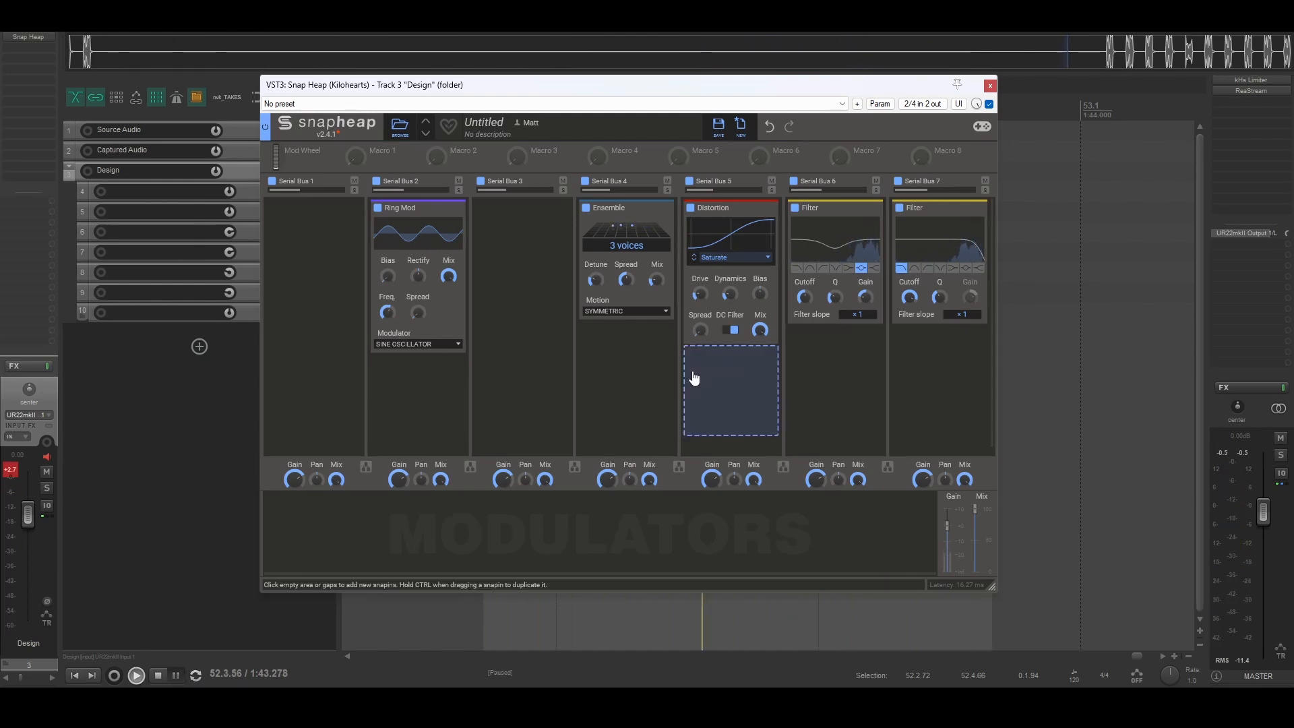